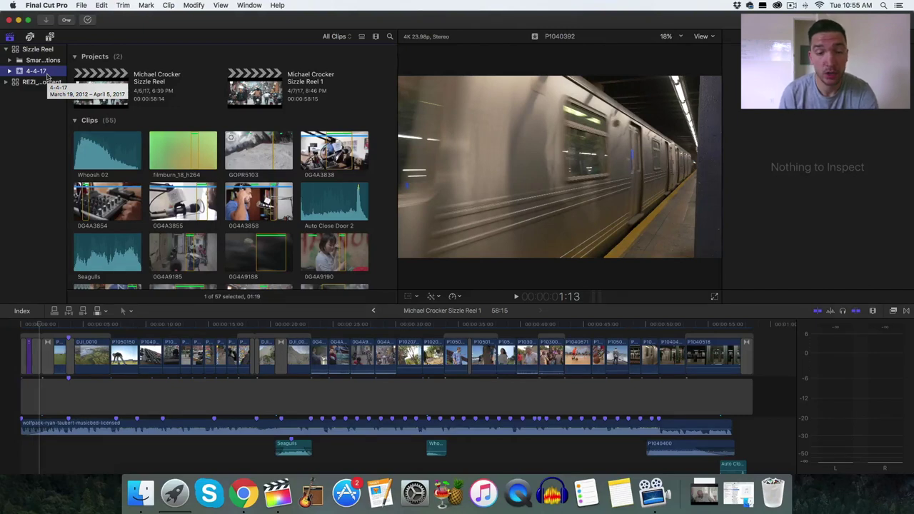
Switch to the web browser and scroll through the music licensing site
key(super+Tab)
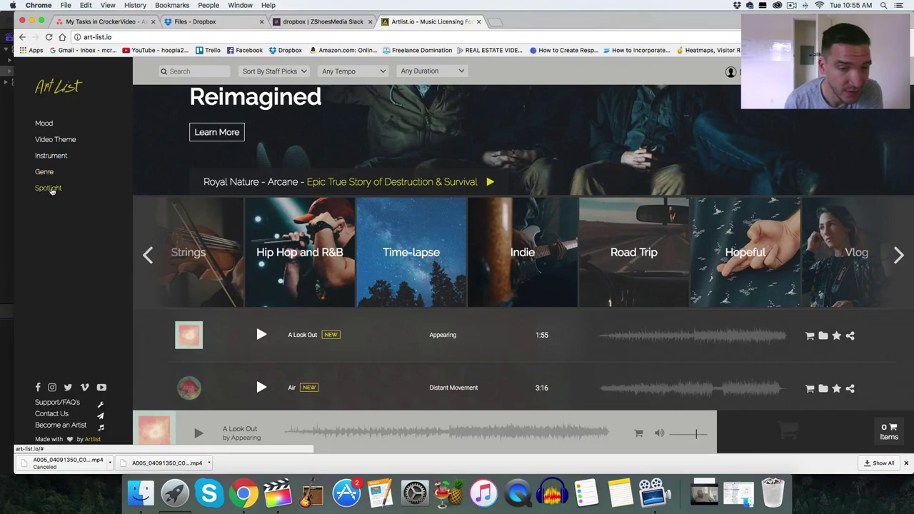
scroll(351, 265, down, 10)
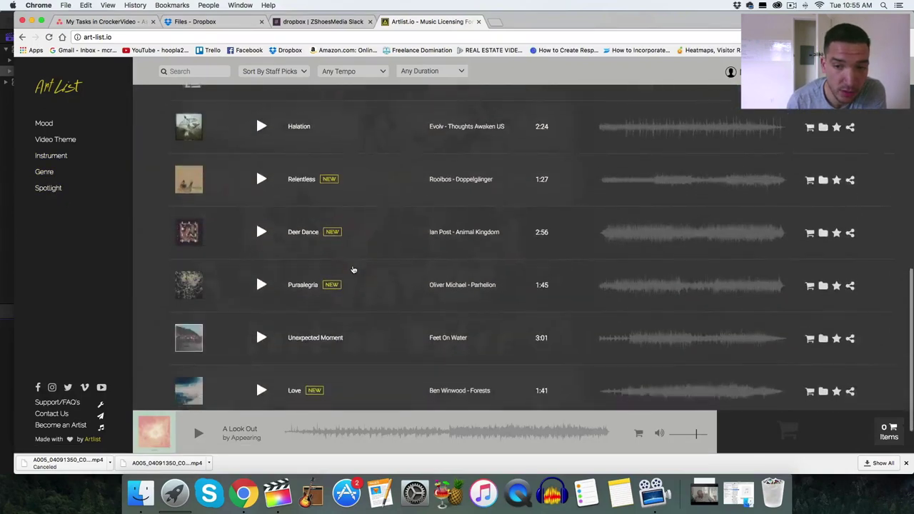
scroll(350, 270, up, 10)
scroll(351, 270, down, 4)
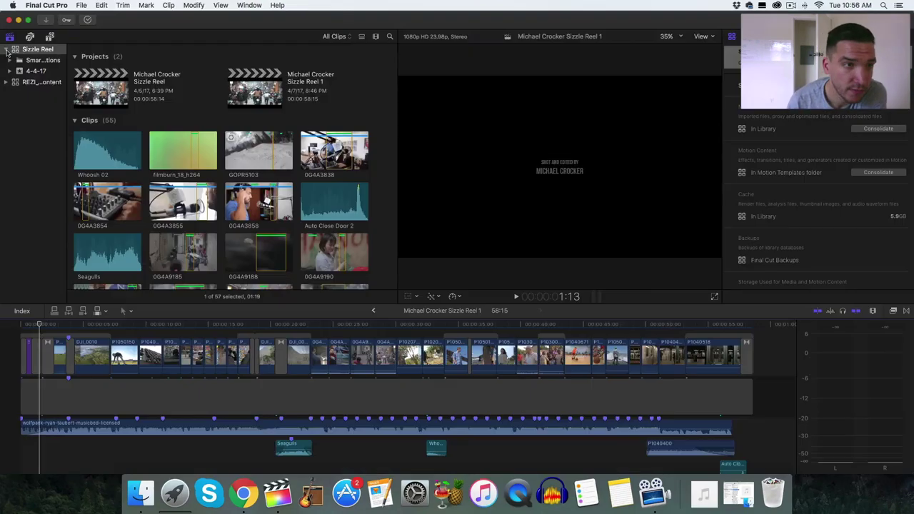
With the 4-4-17 event selected, create a new event named 'Edit to Beat Example'
click(36, 71)
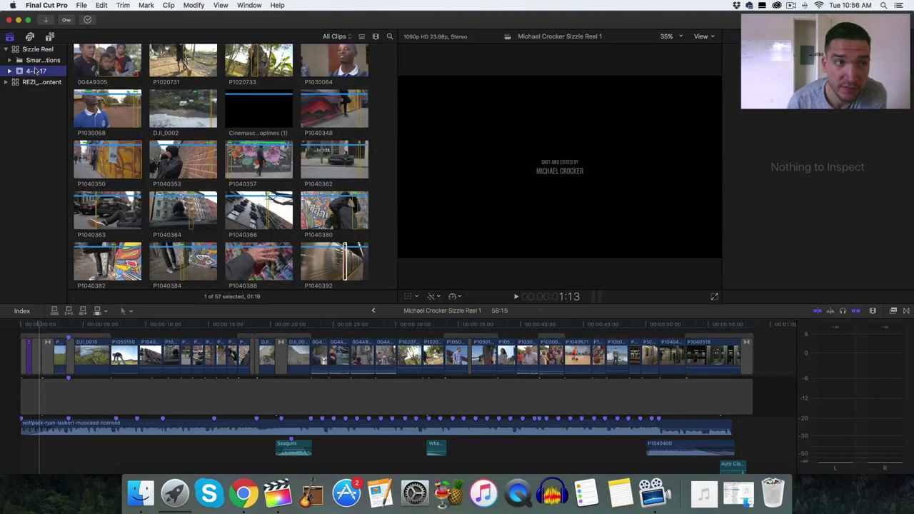
click(37, 50)
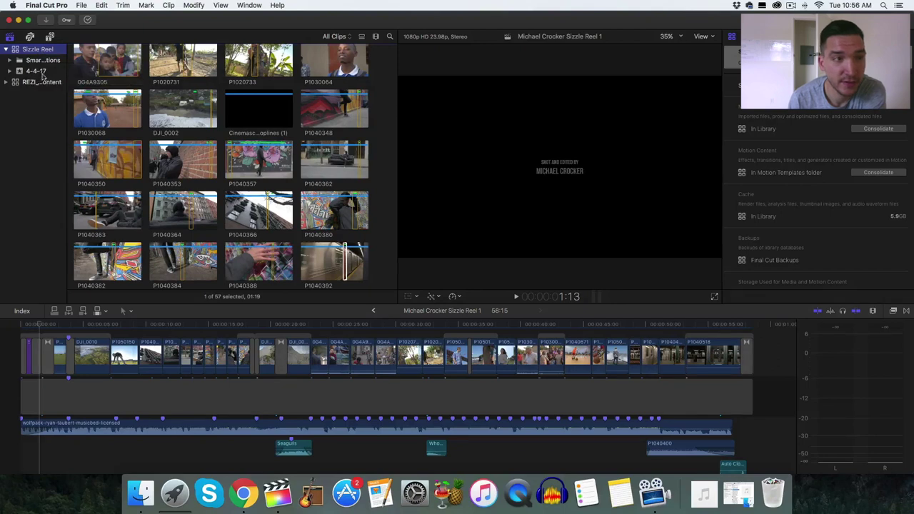
click(37, 72)
click(82, 5)
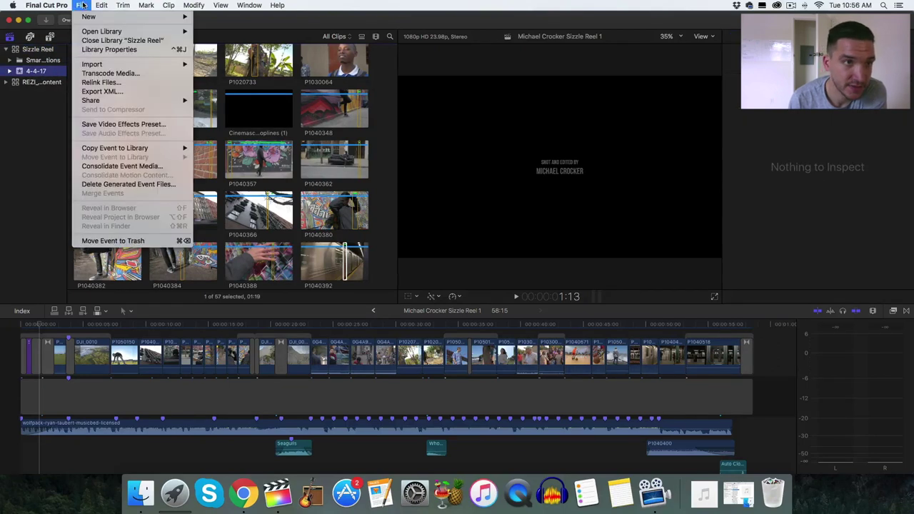
mouse_move(101, 17)
click(214, 29)
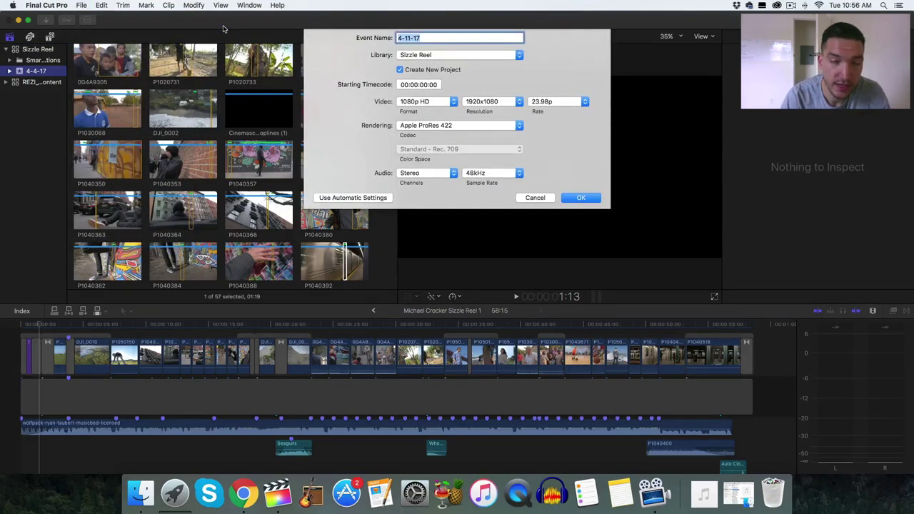
text(Edit to Beat E)
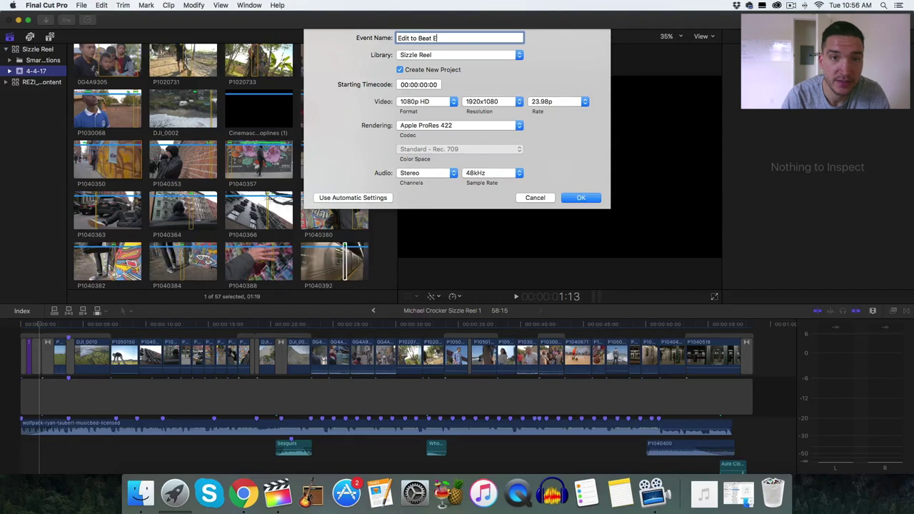
text(xample)
key(Return)
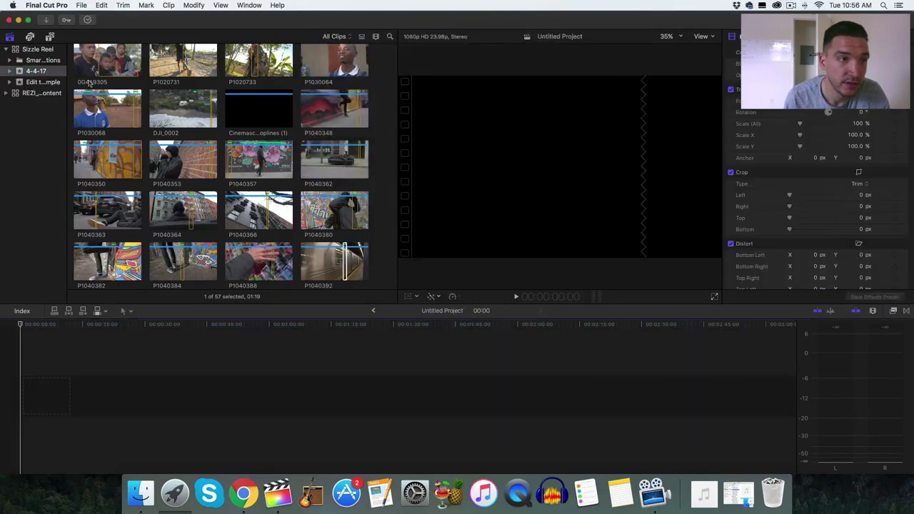
Import the Lucious City Beats Vol.1 mp3 from Downloads into the Edit to Beat Example event
click(51, 83)
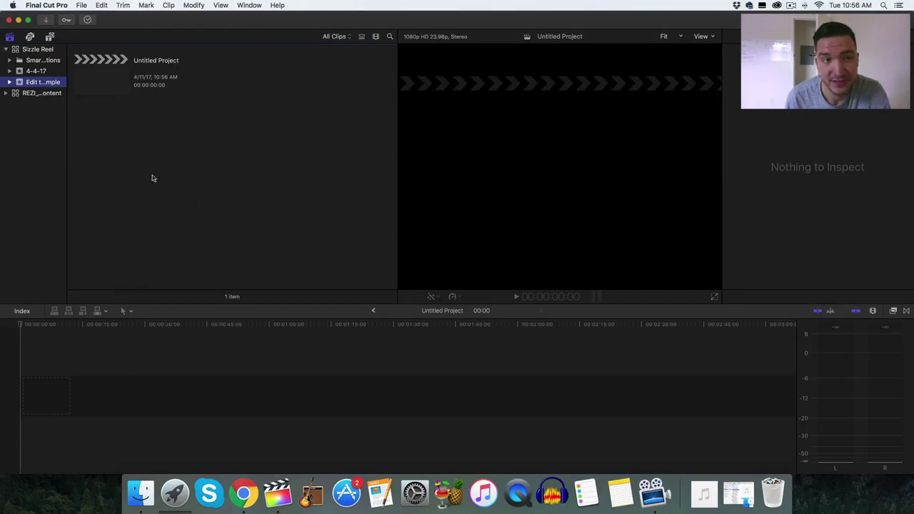
click(141, 493)
click(392, 117)
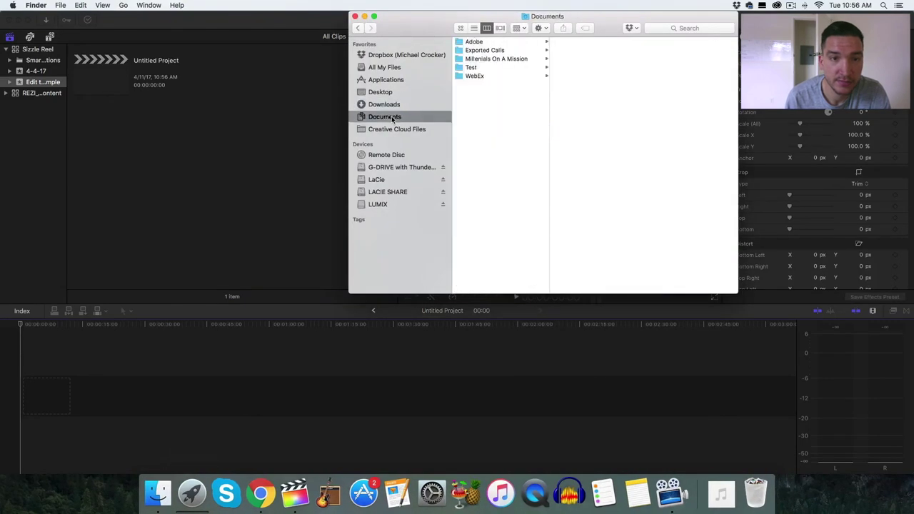
click(393, 109)
drag(493, 56, 197, 149)
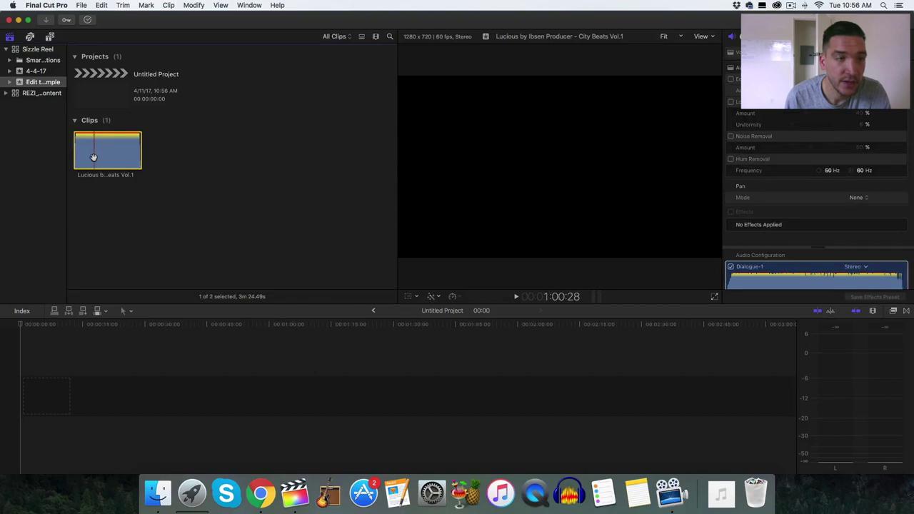
Close the REZI_YouTube Content library and go back to the Edit to Beat Example event
click(39, 70)
click(39, 70)
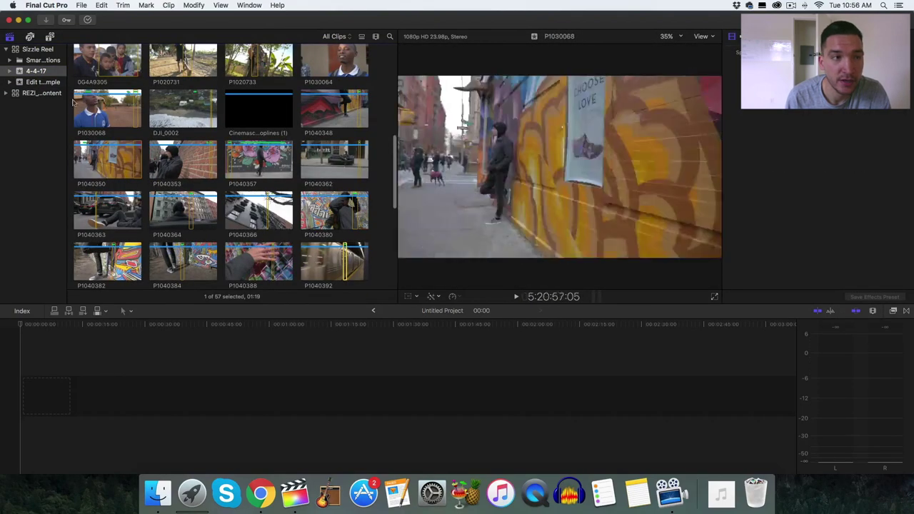
click(33, 82)
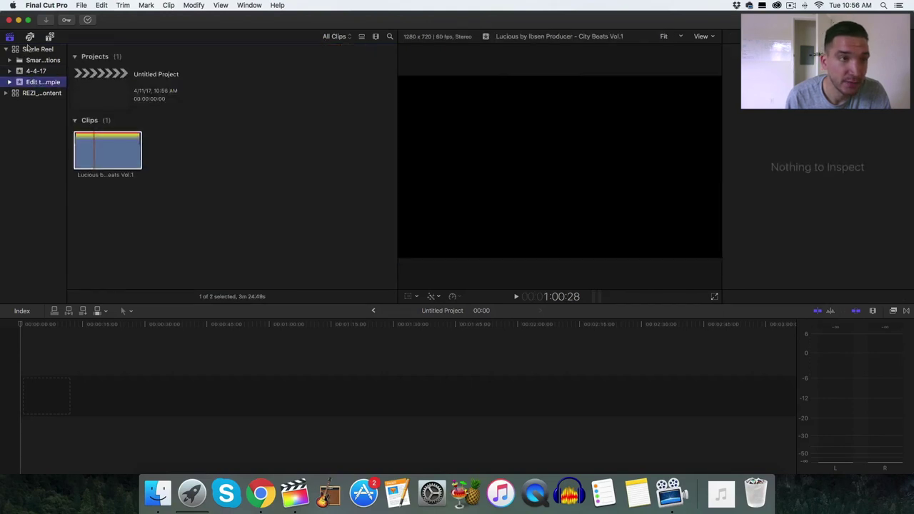
right_click(40, 93)
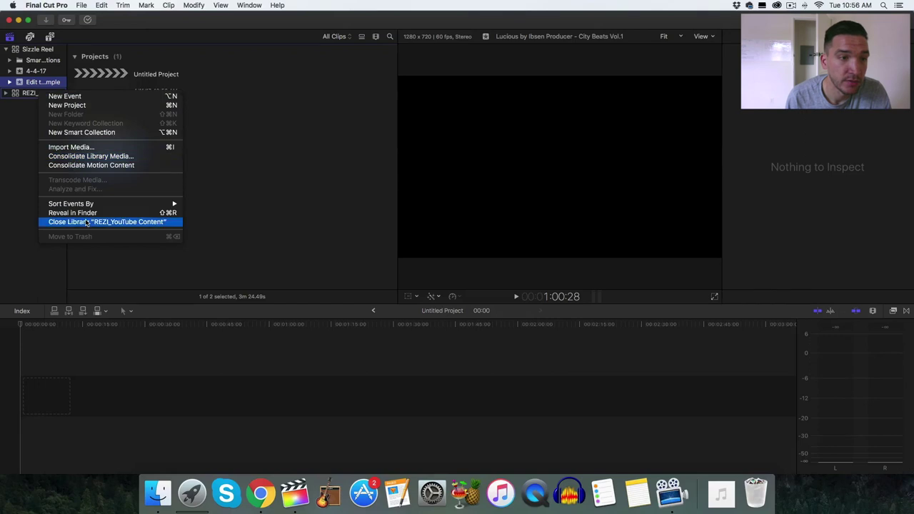
click(64, 222)
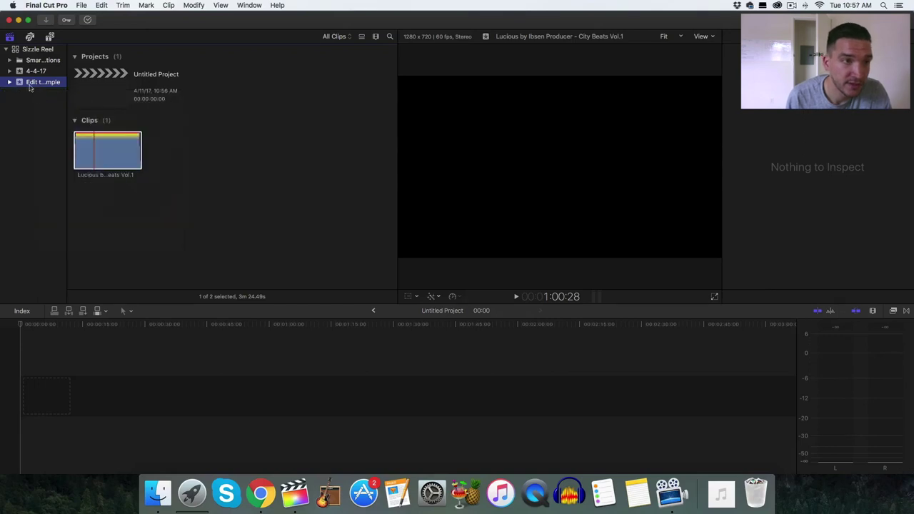
click(36, 72)
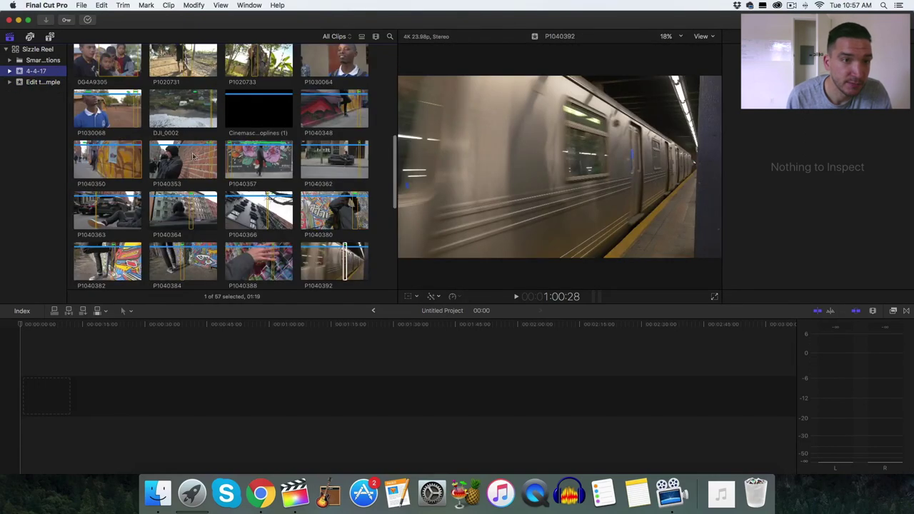
click(42, 85)
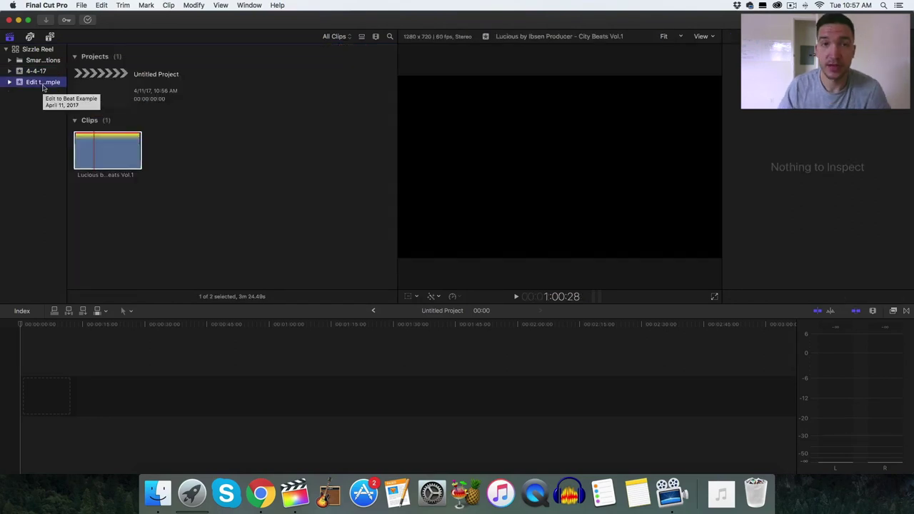
Play the Lucious music clip and widen its waveform display in the browser
click(98, 154)
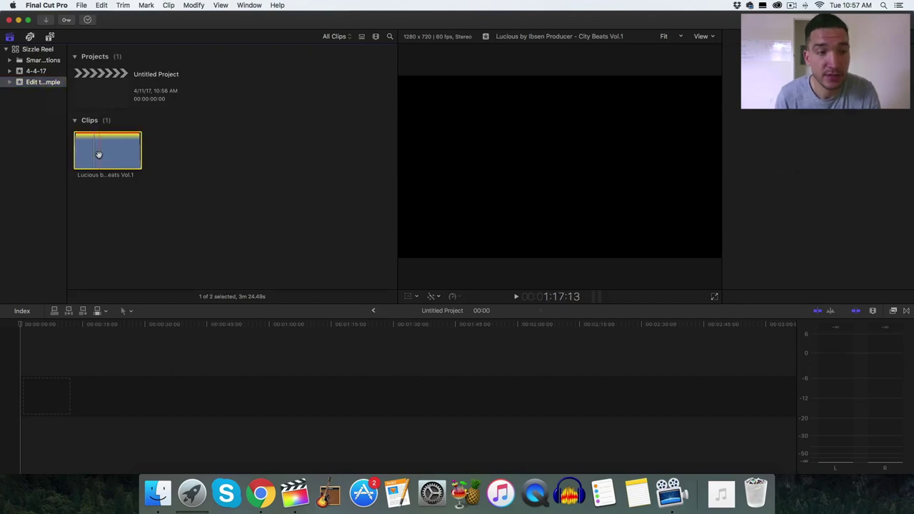
key(space)
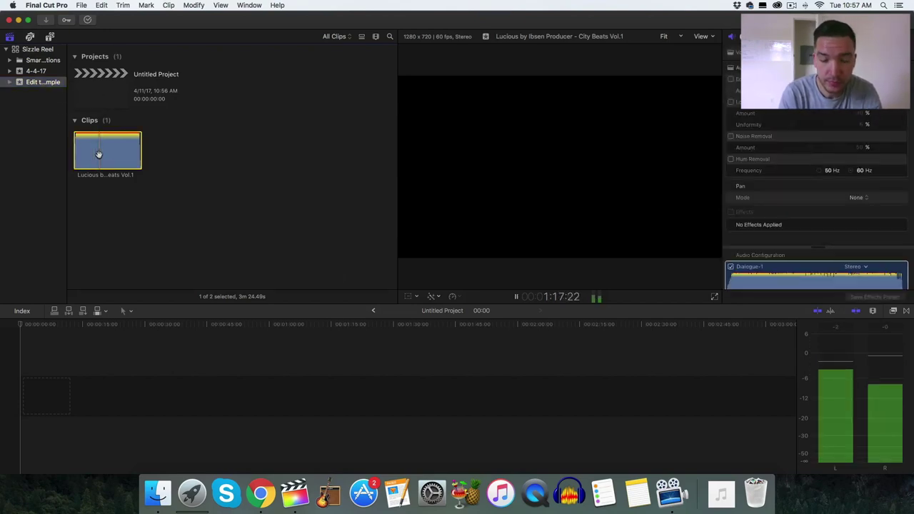
click(376, 37)
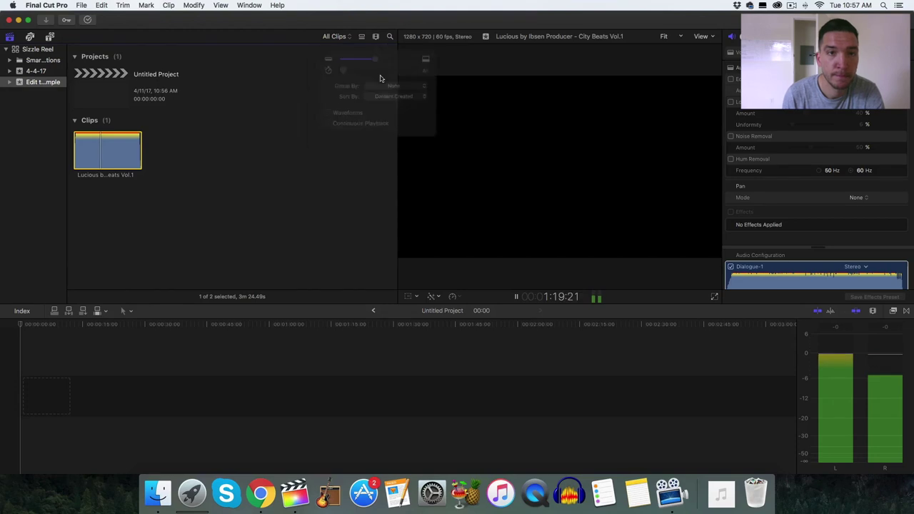
drag(360, 74, 383, 74)
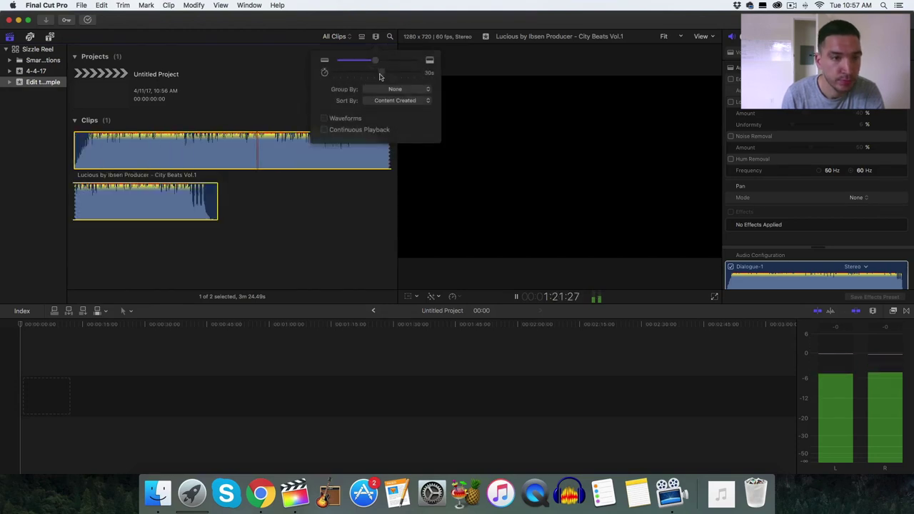
click(260, 165)
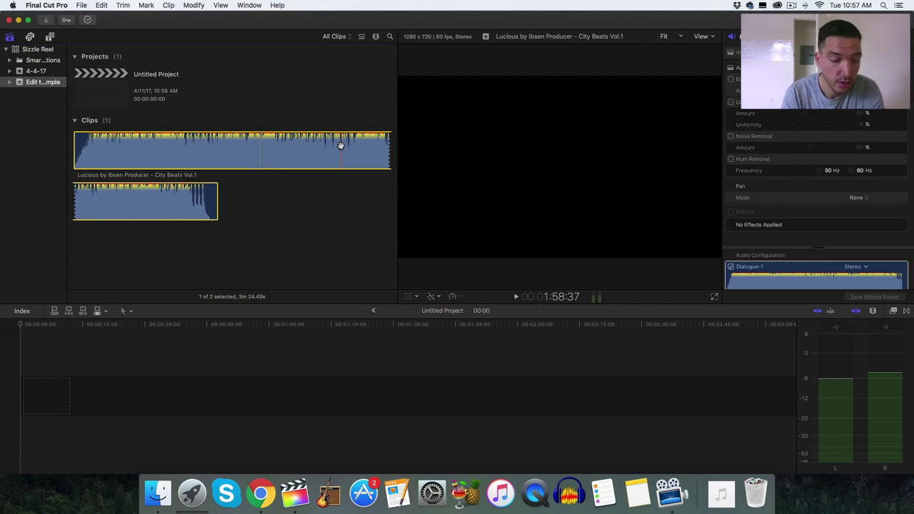
Mark an in/out range in the song, lower the volume, and select the Untitled Project
key(i)
key(space)
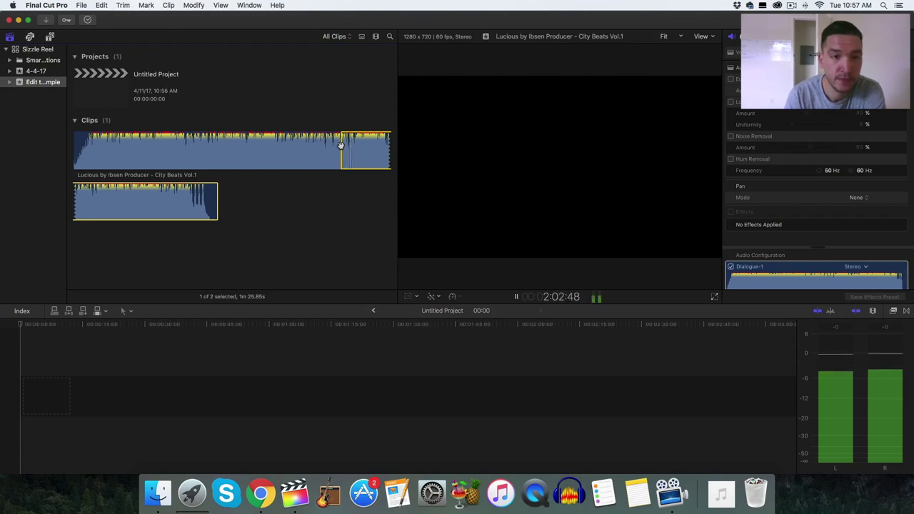
key(space)
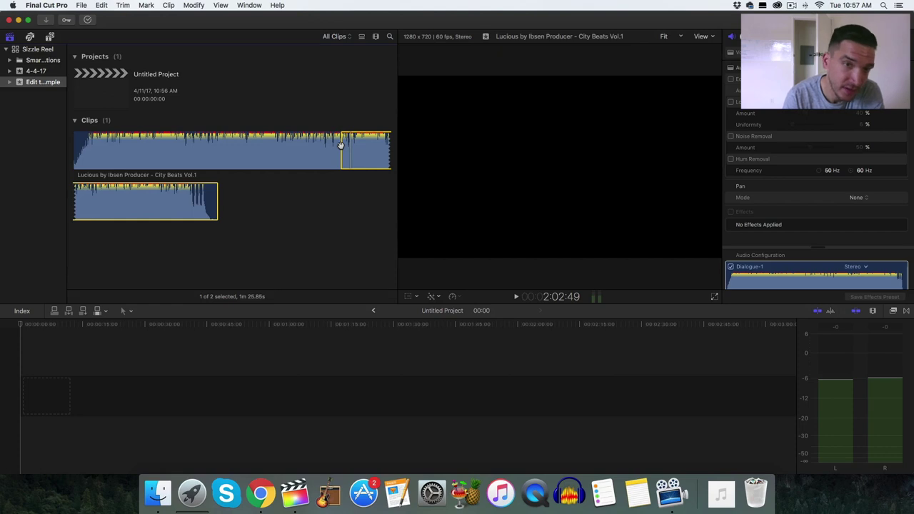
click(341, 145)
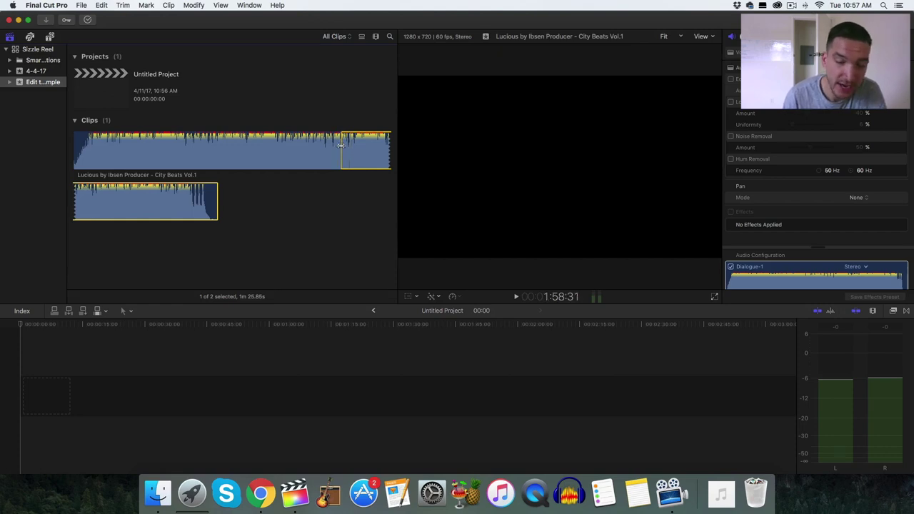
key(space)
key(space)
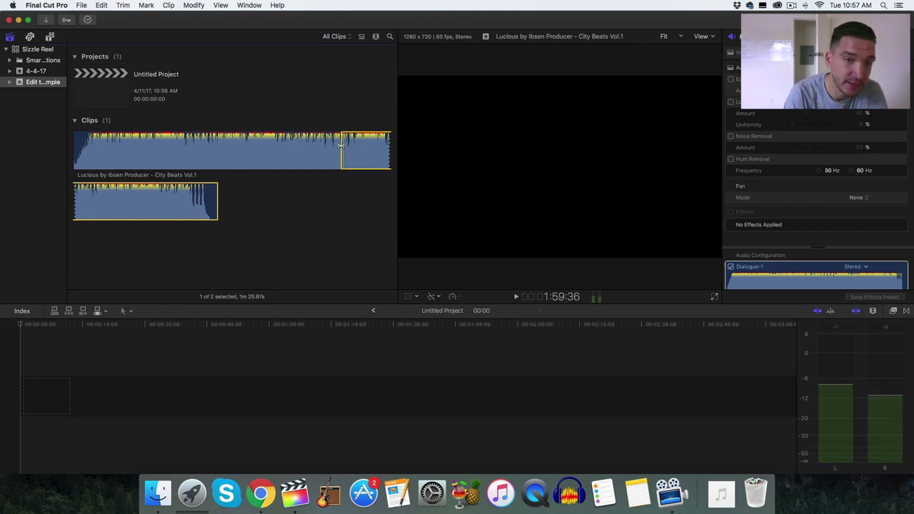
key(space)
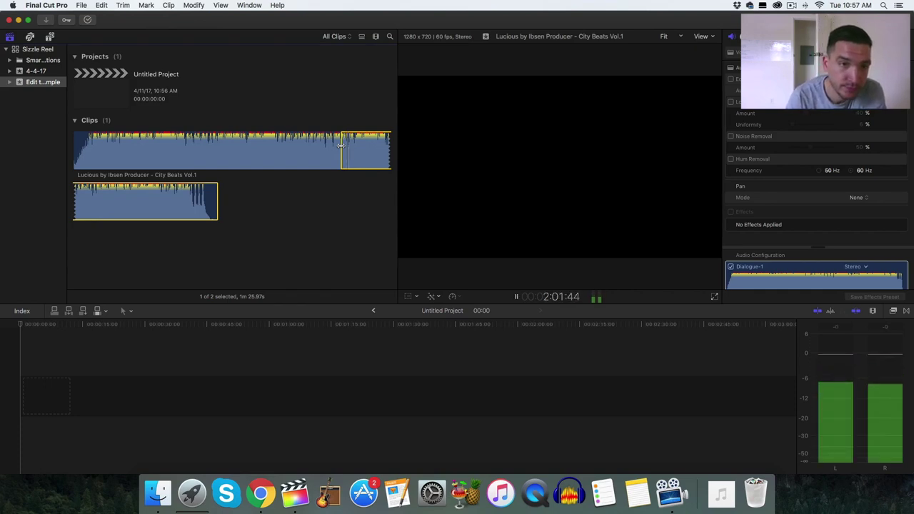
key(XF86AudioLowerVolume)
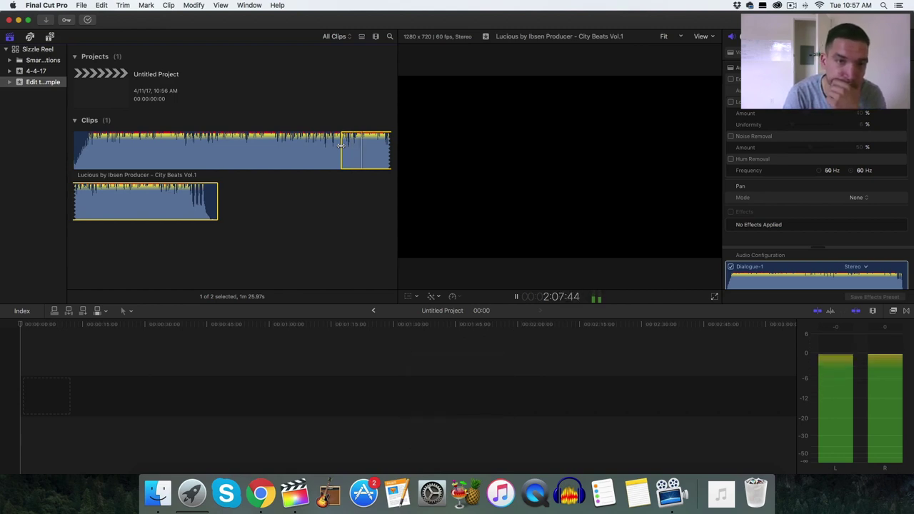
key(o)
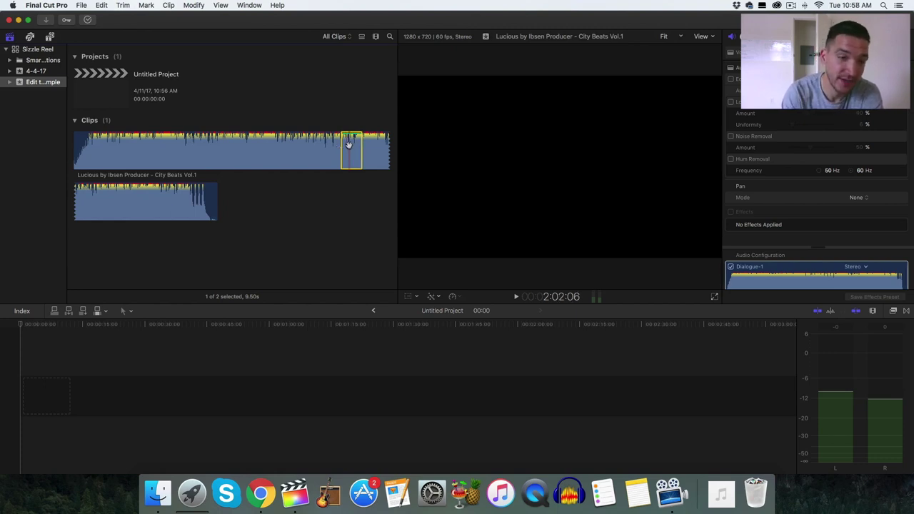
click(161, 99)
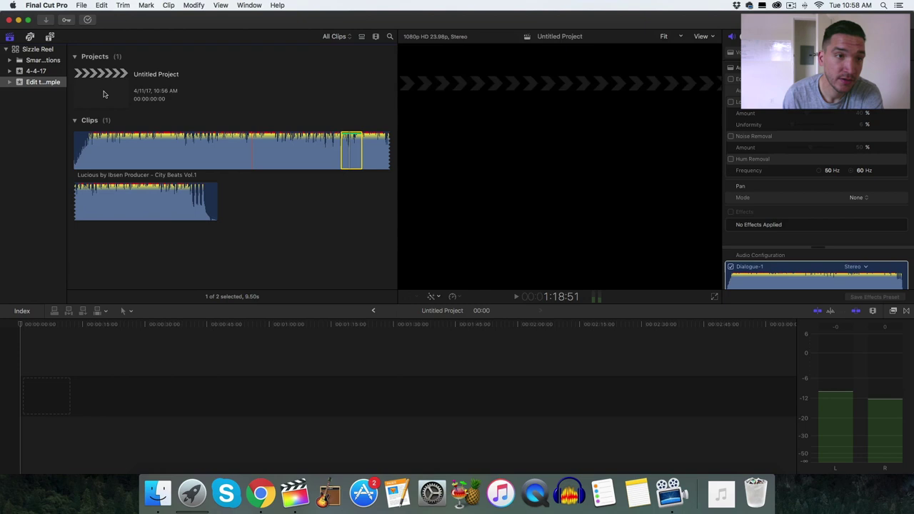
Rename the Untitled Project to 'Beat Example'
click(160, 75)
text(Beat Example)
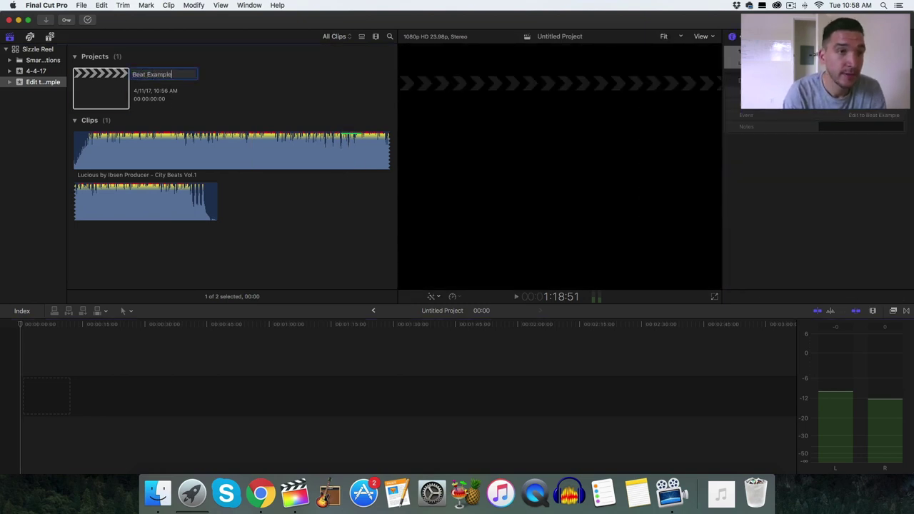
key(Return)
click(92, 73)
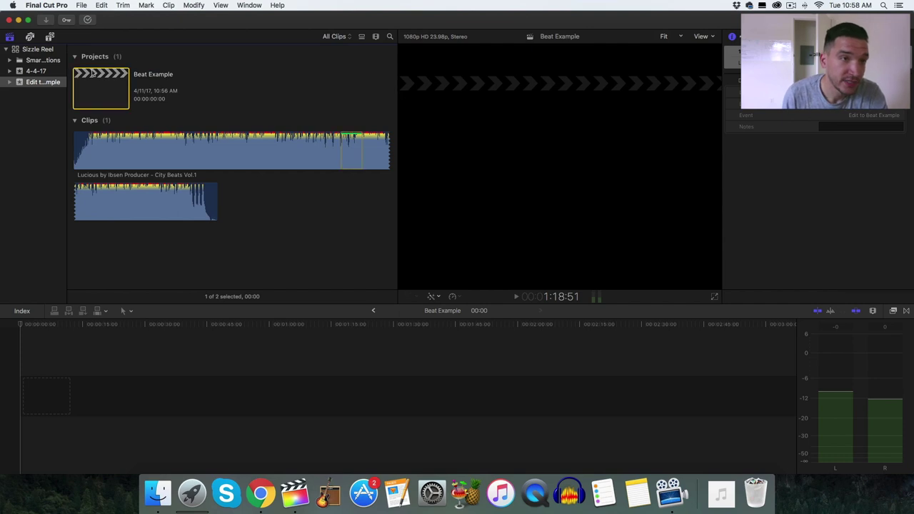
Open Beat Example, place the music range at the timeline start, and zoom to fit
double_click(117, 94)
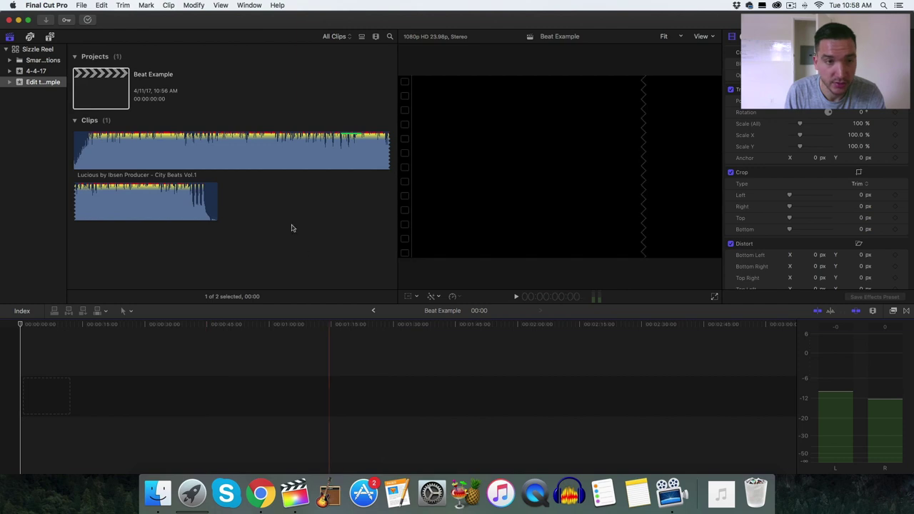
click(349, 142)
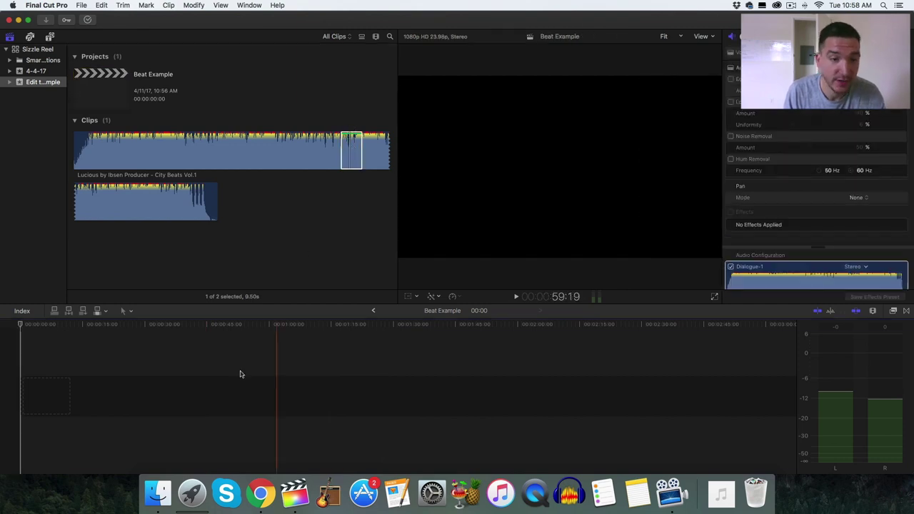
click(274, 385)
drag(359, 164, 20, 331)
key(shift+z)
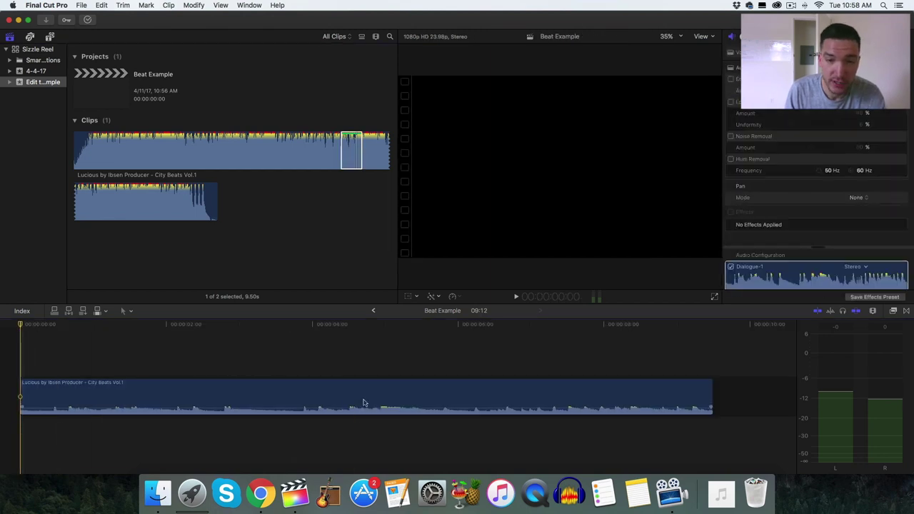
click(210, 395)
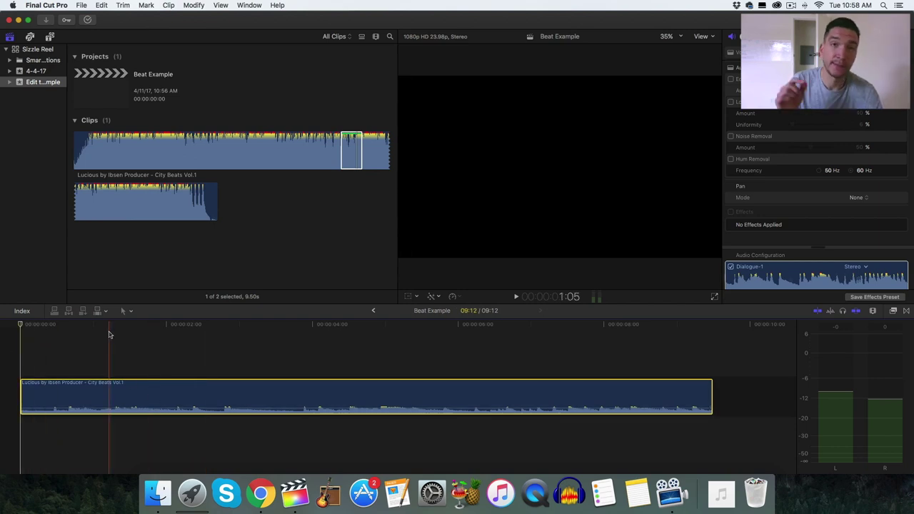
Play the music and add markers with M on each beat
key(space)
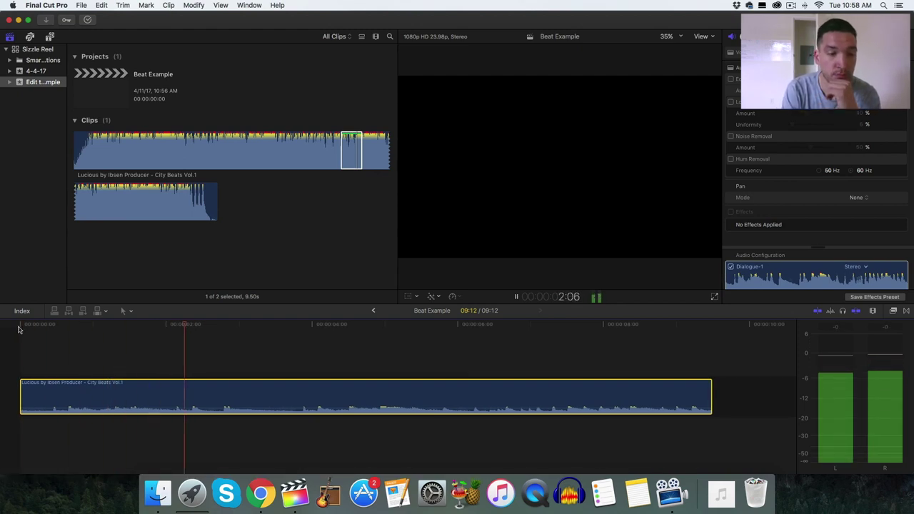
key(m)
key(m)
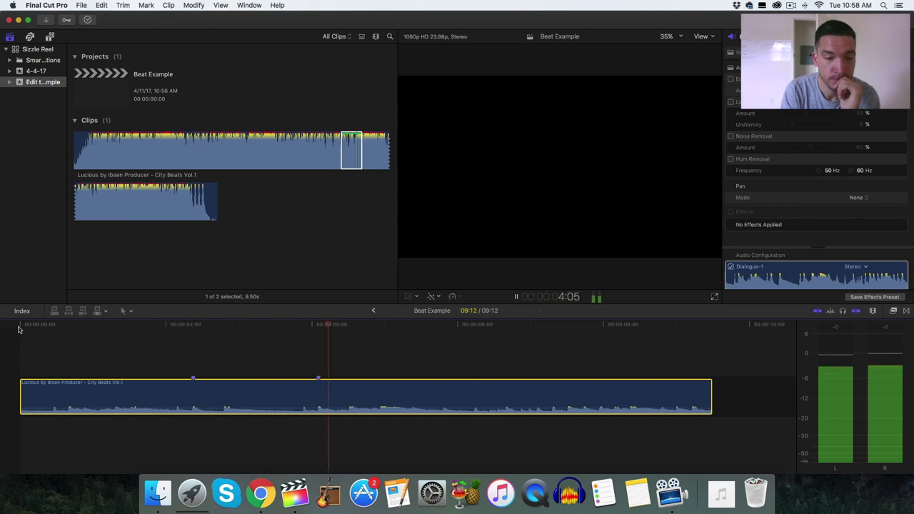
key(m)
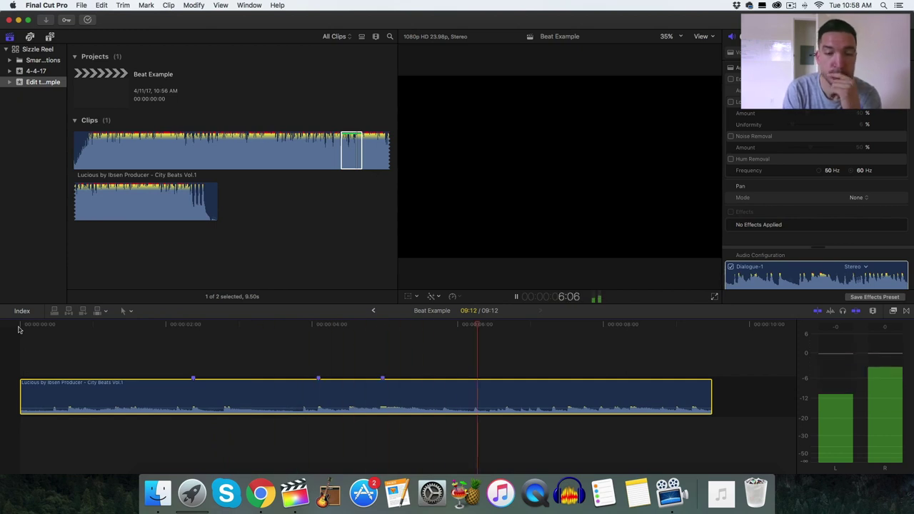
key(m)
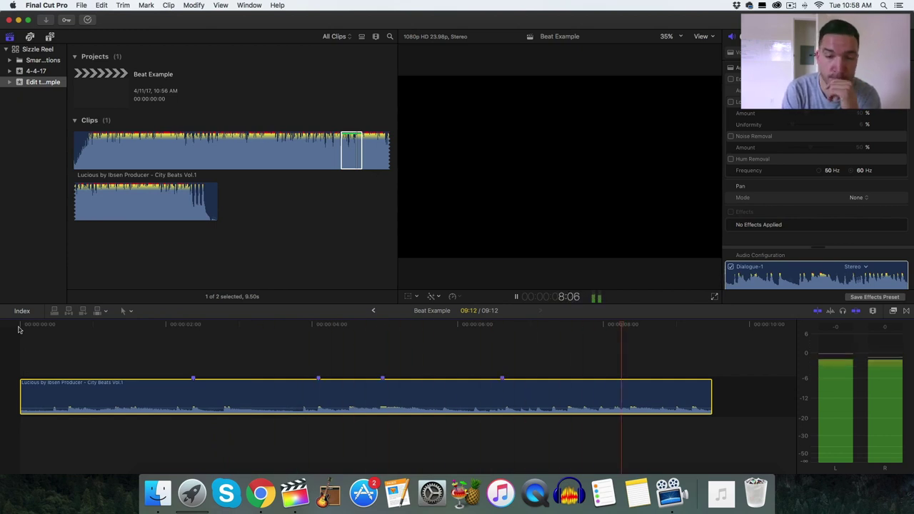
key(m)
key(space)
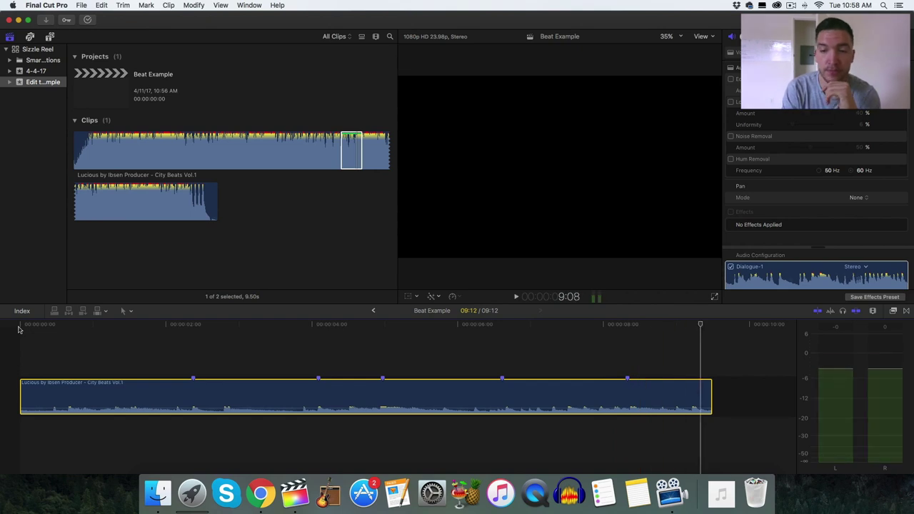
Deselect the music clip and show the 4-4-17 event's video clips
click(197, 347)
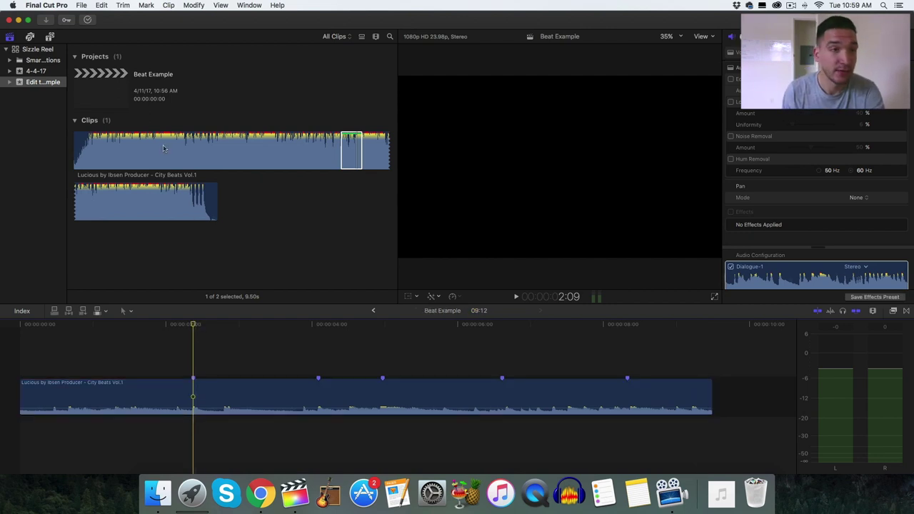
click(37, 71)
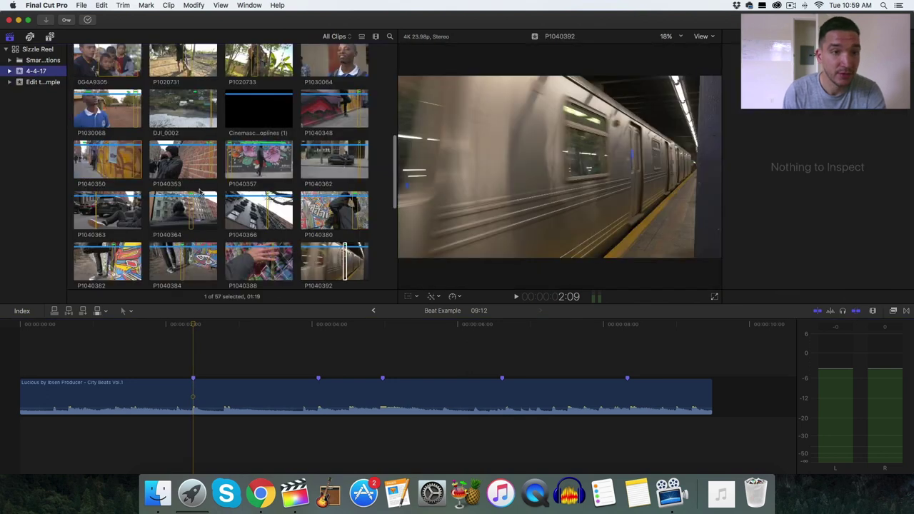
scroll(201, 191, down, 1)
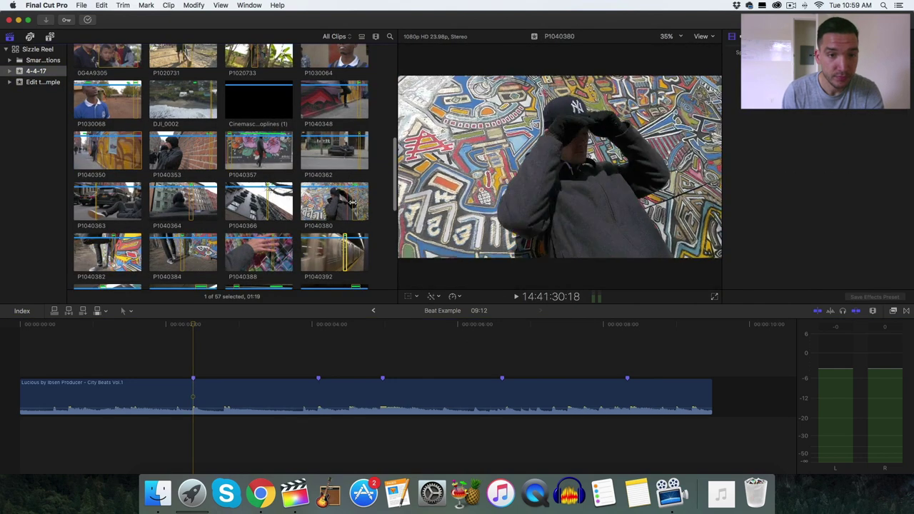
Preview clip P1040380 and place it above the music at the timeline start
key(space)
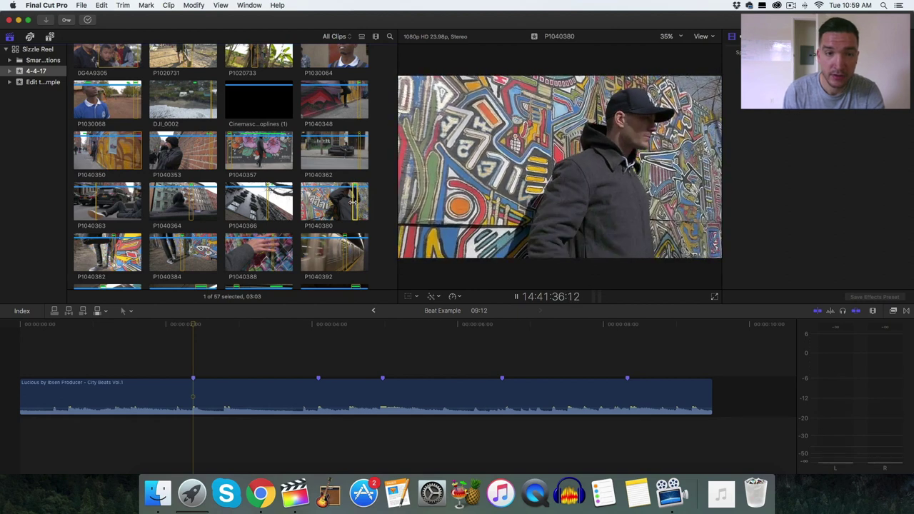
key(space)
drag(355, 216, 3, 365)
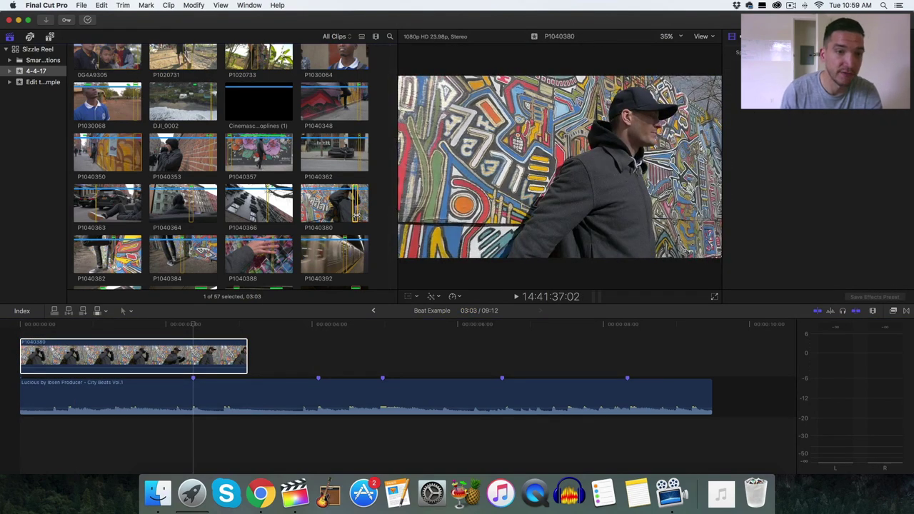
key(c)
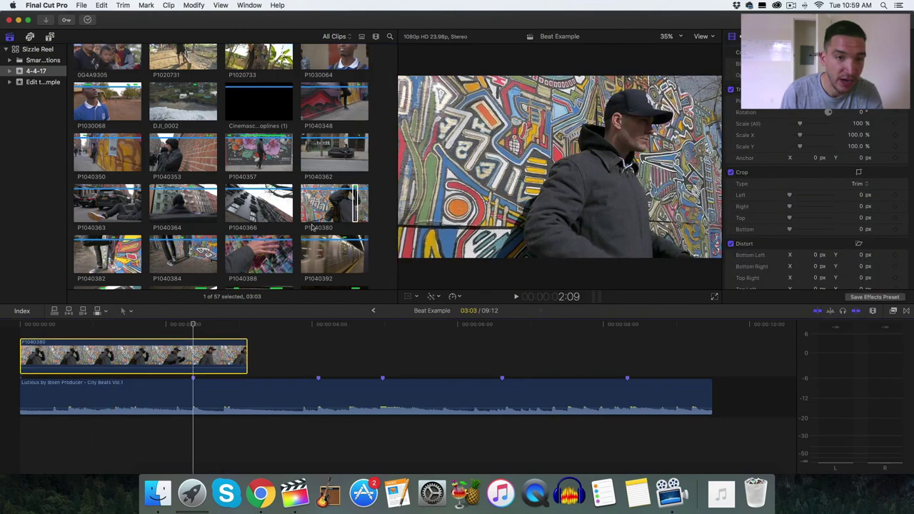
scroll(143, 350, up, 1)
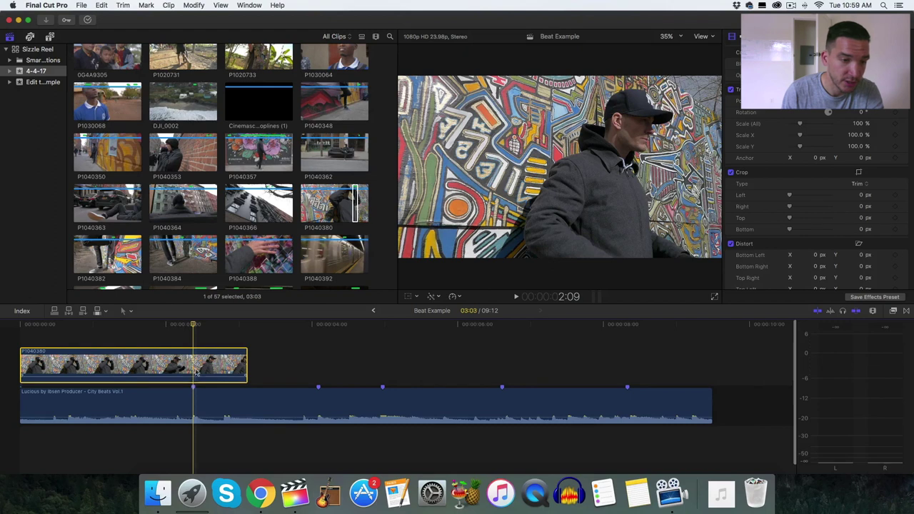
key(space)
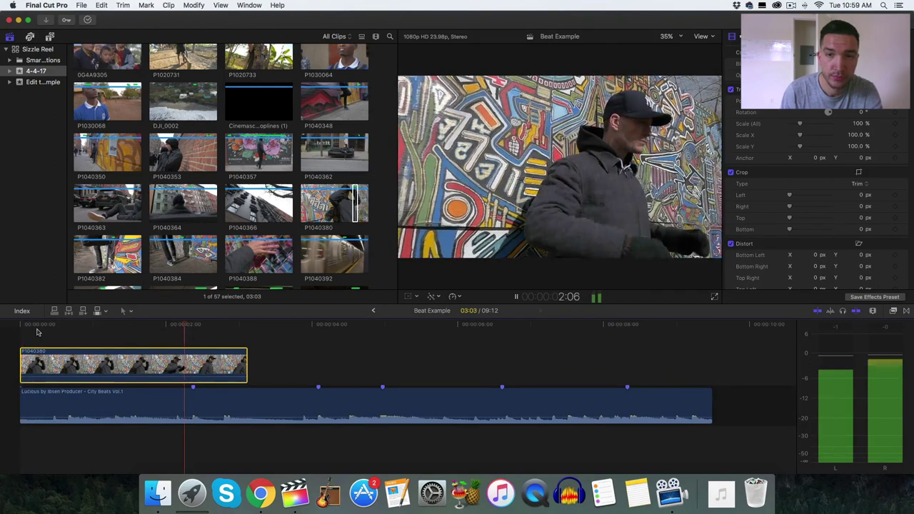
key(space)
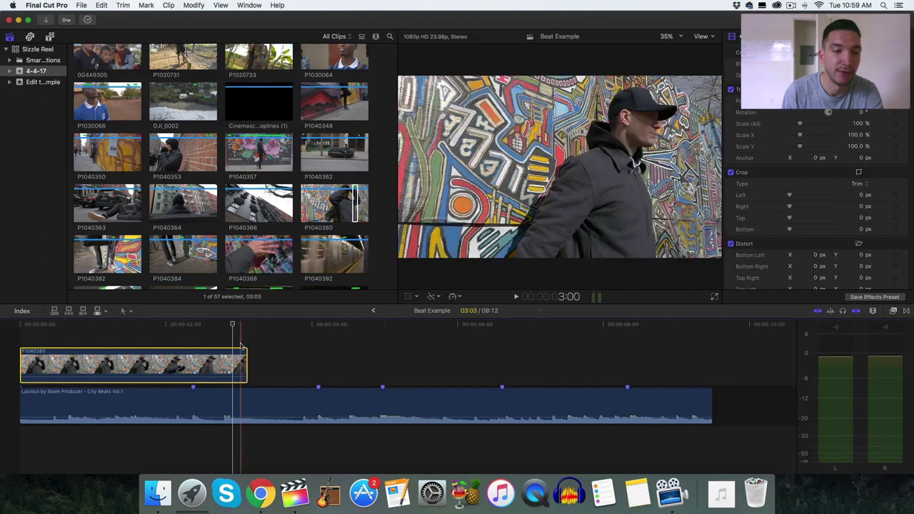
key(space)
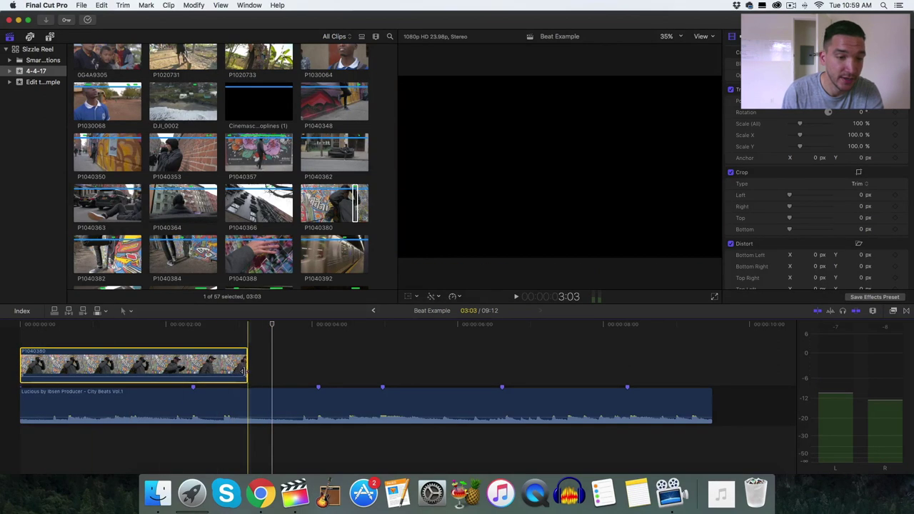
Trim P1040380 to end on the first beat marker and replay from the start
drag(246, 365, 191, 364)
key(Home)
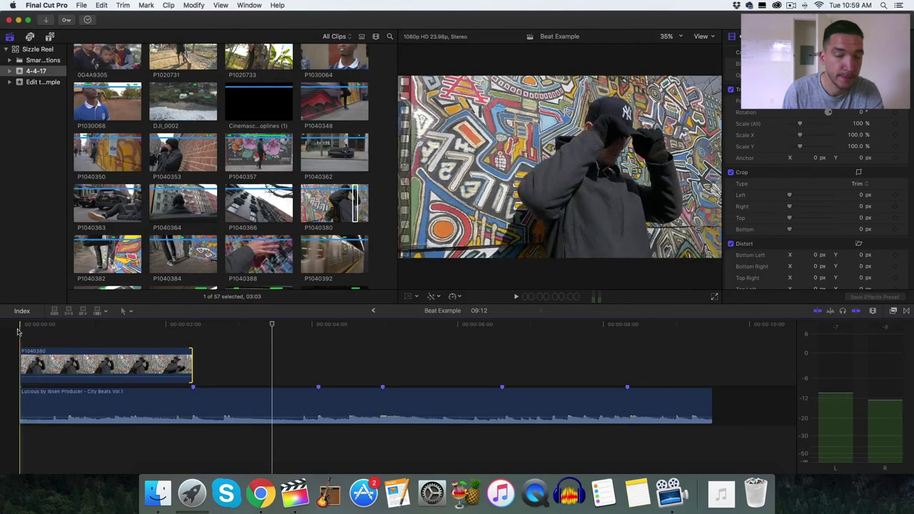
key(space)
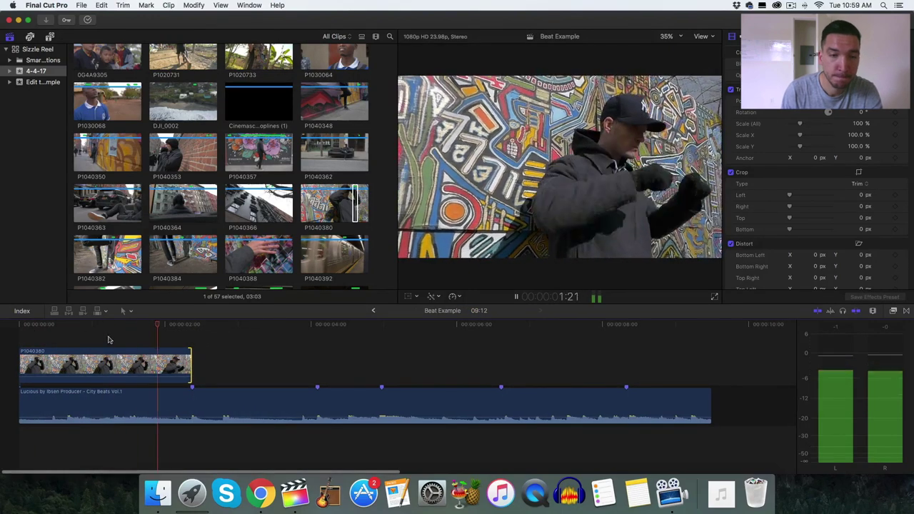
key(space)
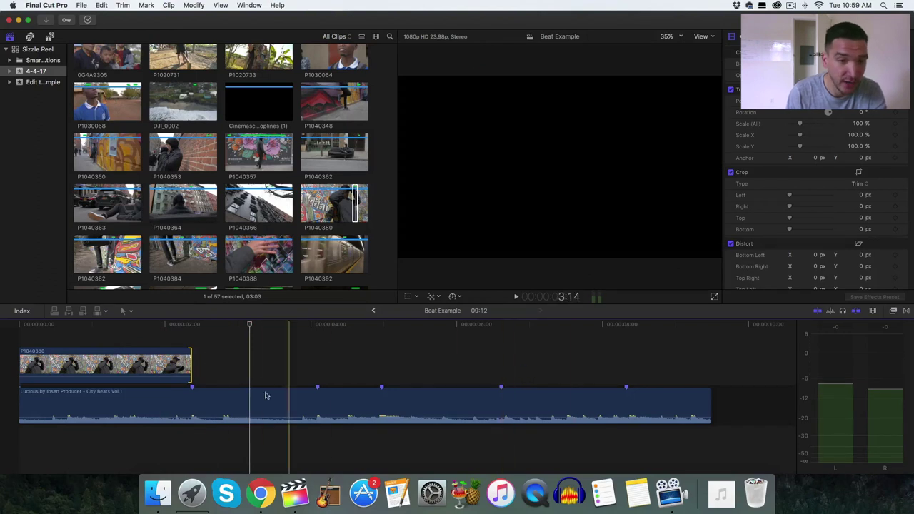
scroll(190, 248, down, 1)
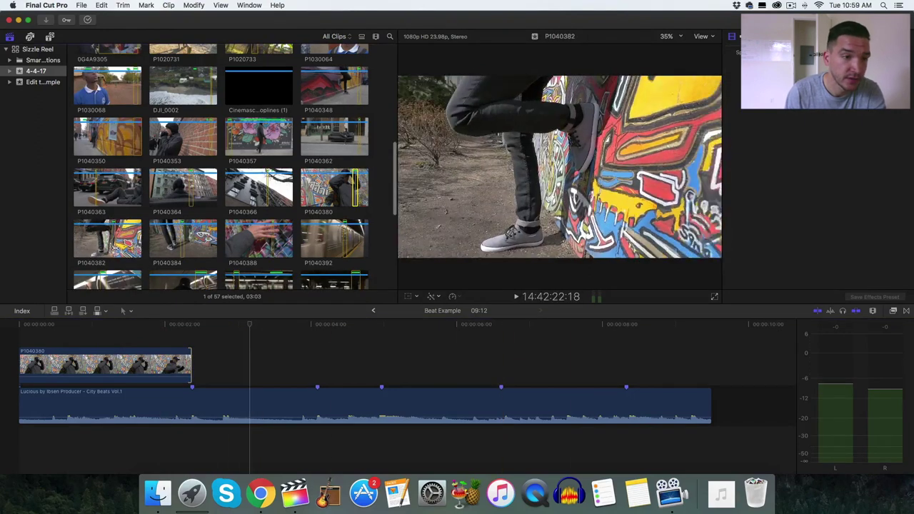
drag(112, 245, 315, 368)
key(super+4)
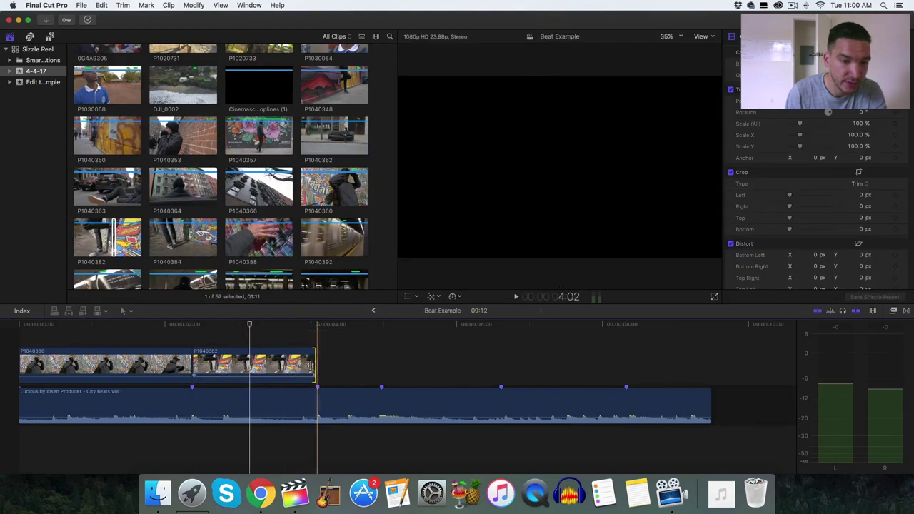
key(Home)
key(space)
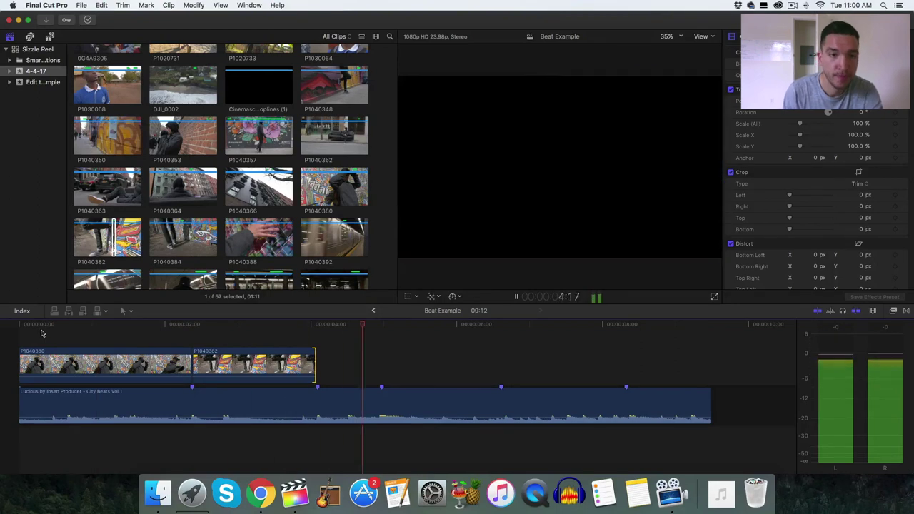
key(space)
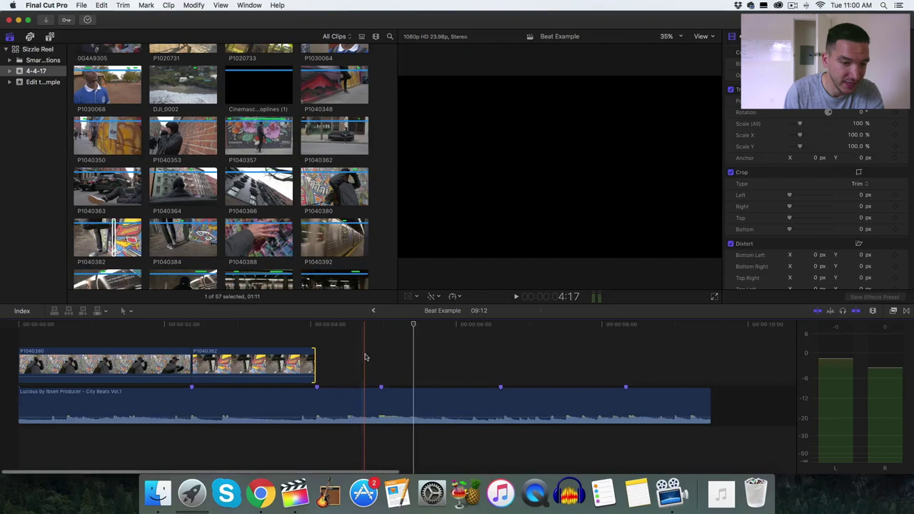
scroll(384, 355, left, 1)
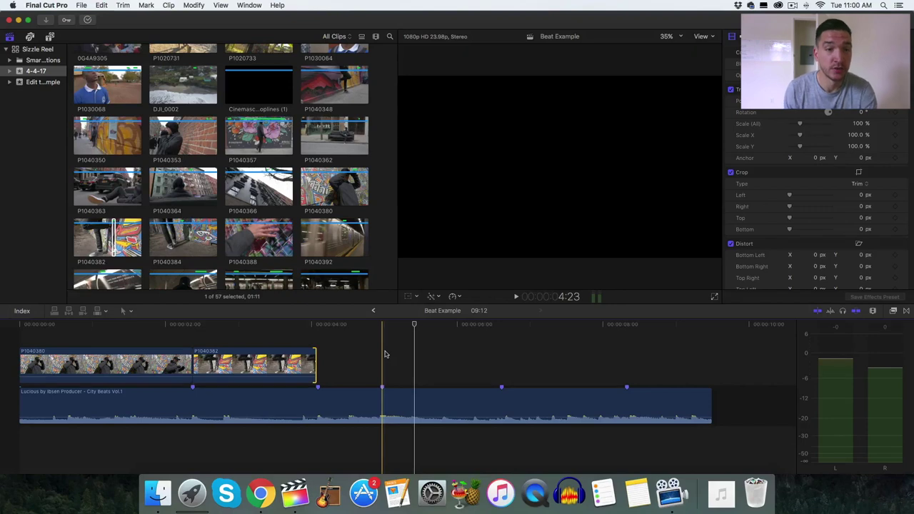
click(384, 355)
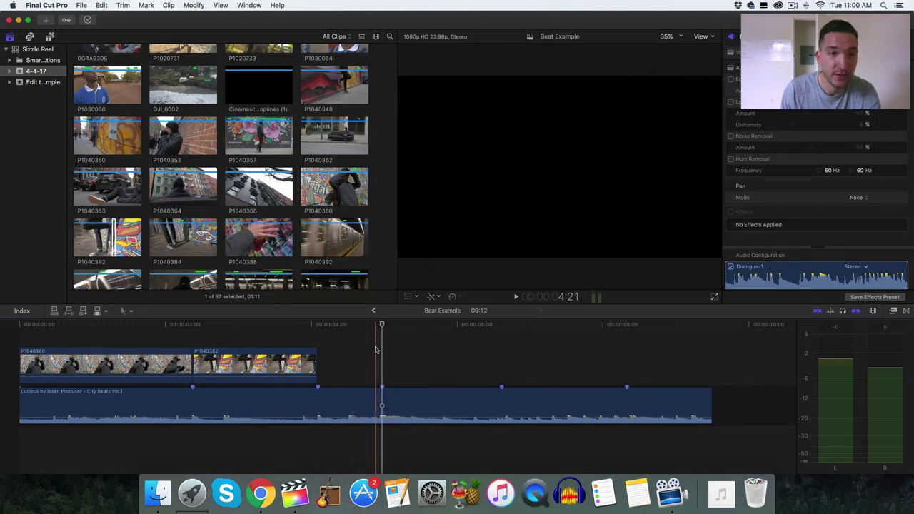
Preview DJI_0009, mark its start, and add it to the timeline at the playhead
scroll(311, 253, down, 10)
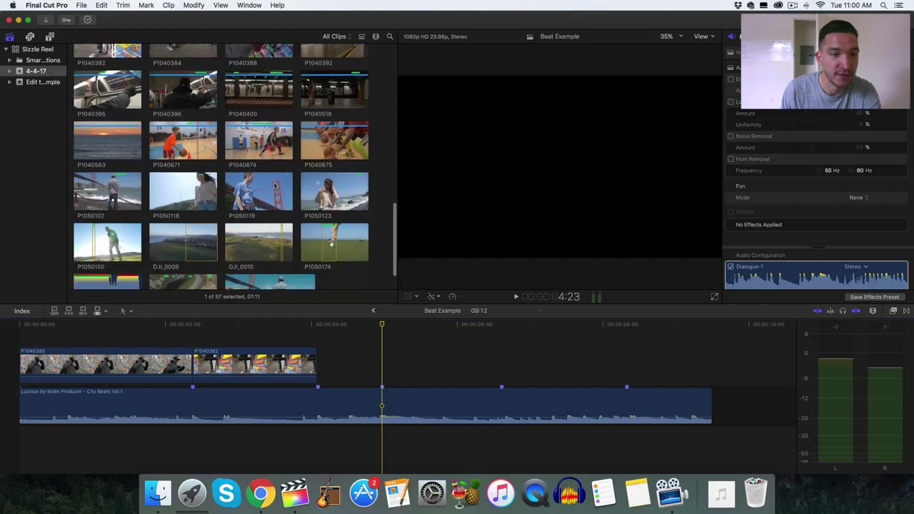
scroll(243, 189, down, 1)
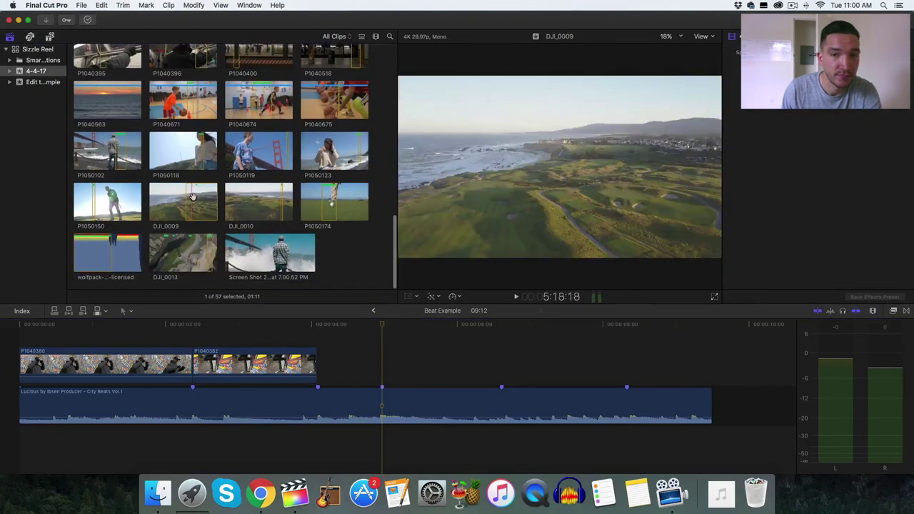
key(space)
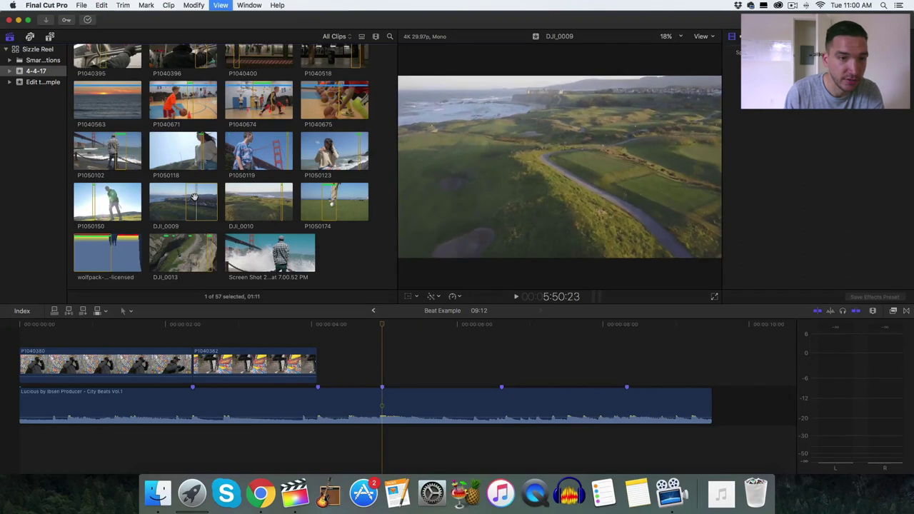
key(space)
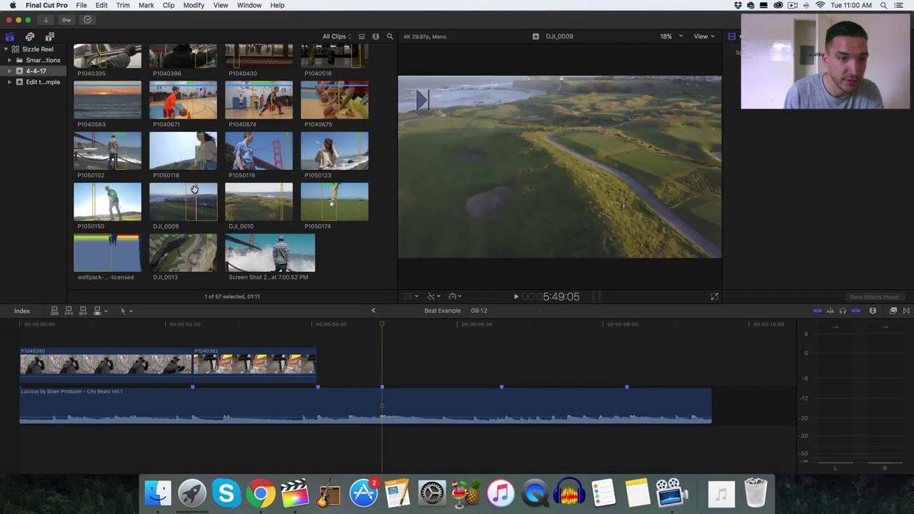
click(195, 186)
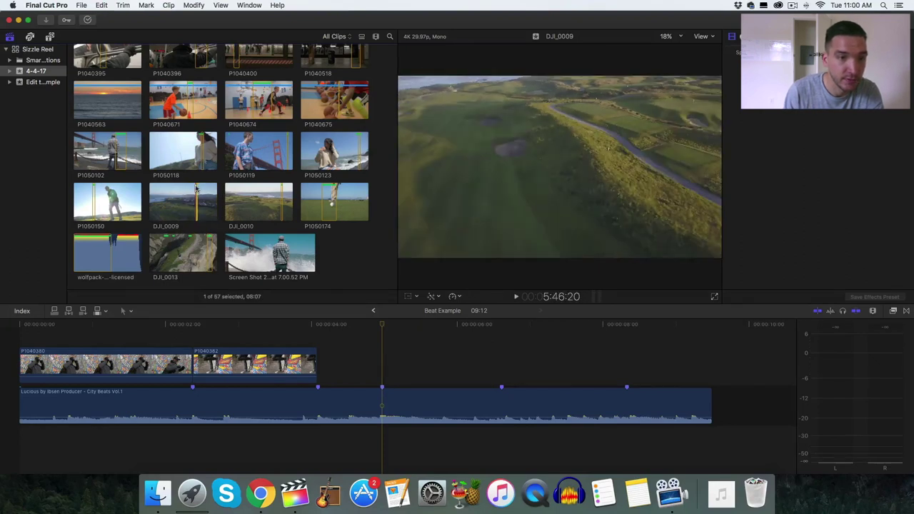
key(i)
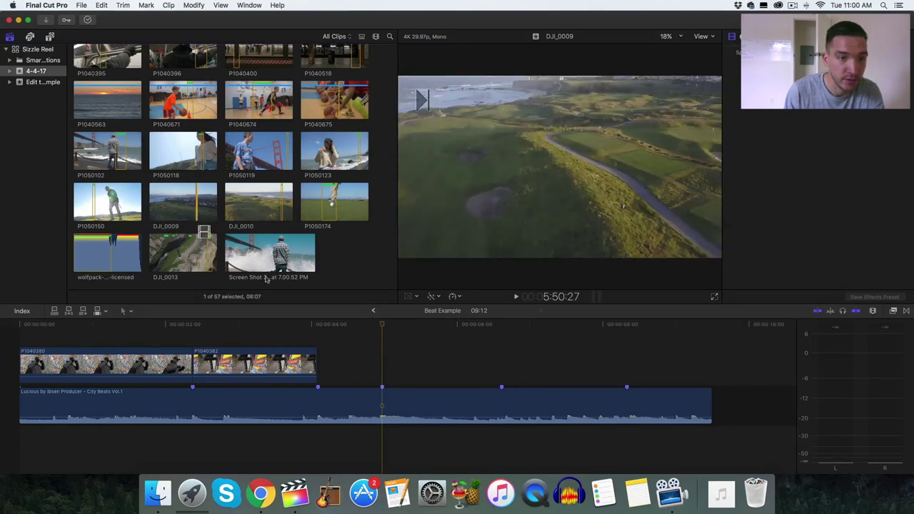
key(w)
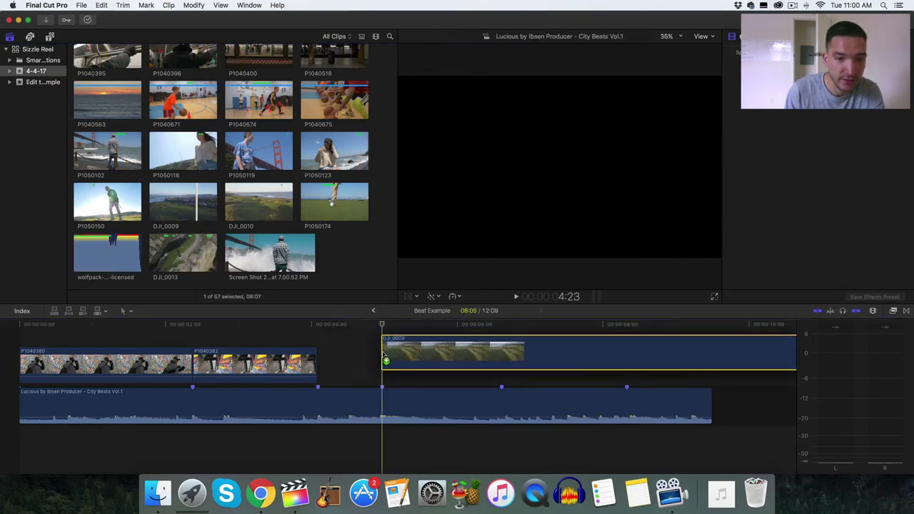
Retime the drone clip, trying 8x and 502% before settling on Fast 2x
key(super+r)
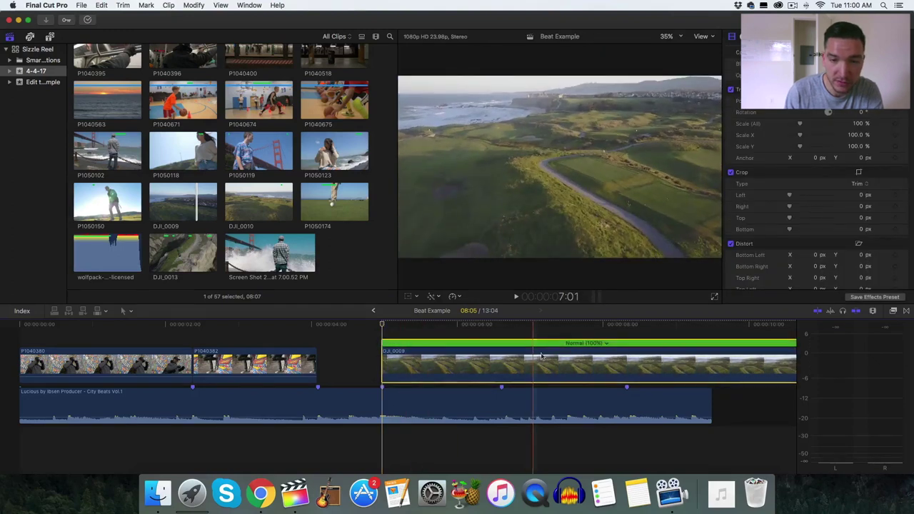
click(607, 344)
mouse_move(624, 361)
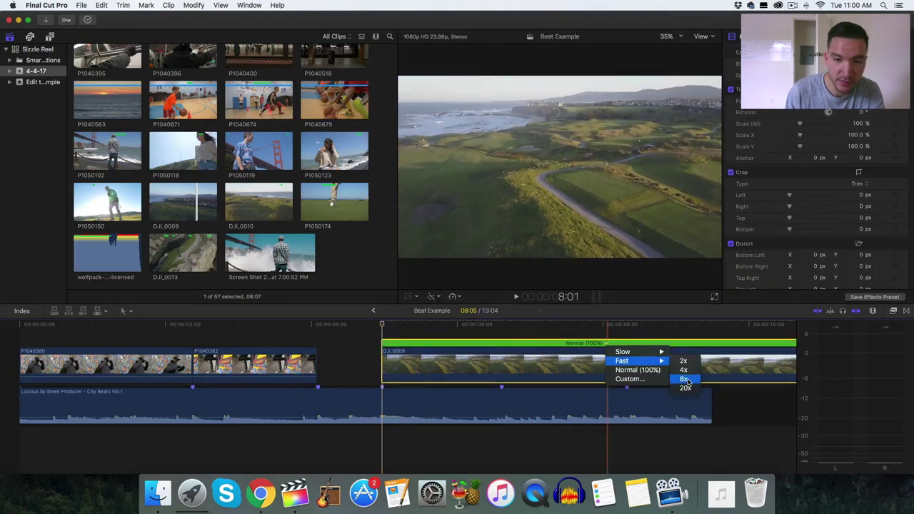
click(690, 380)
drag(451, 353, 502, 352)
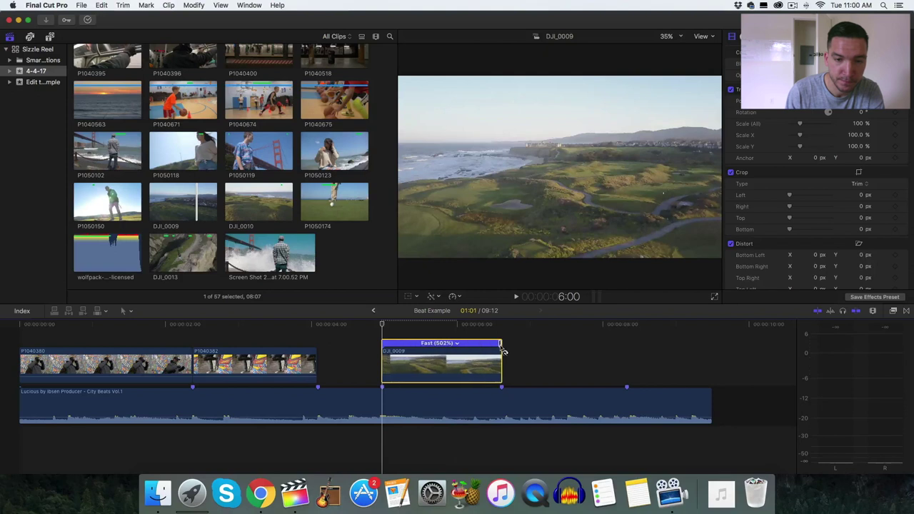
key(space)
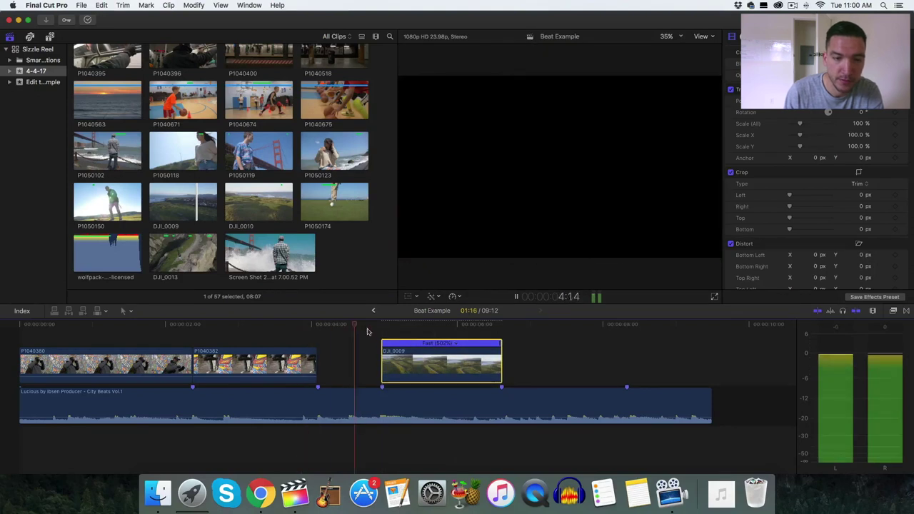
key(space)
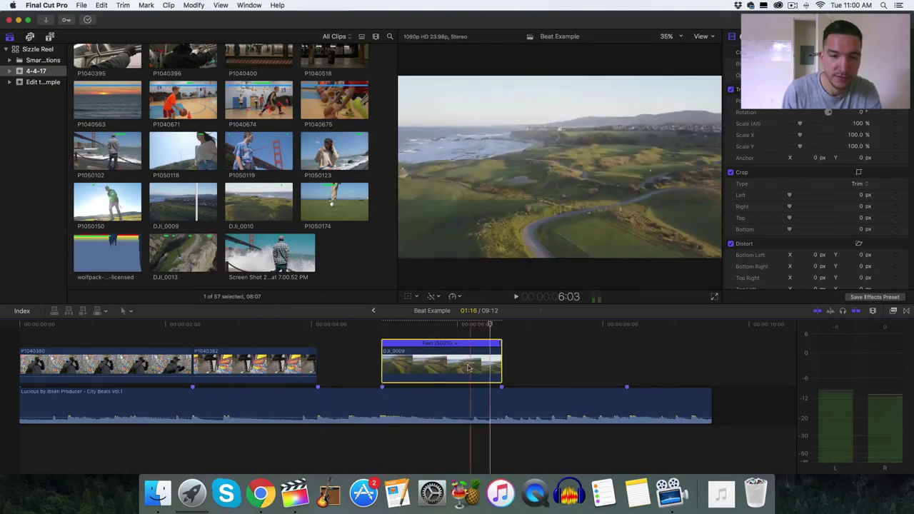
click(457, 346)
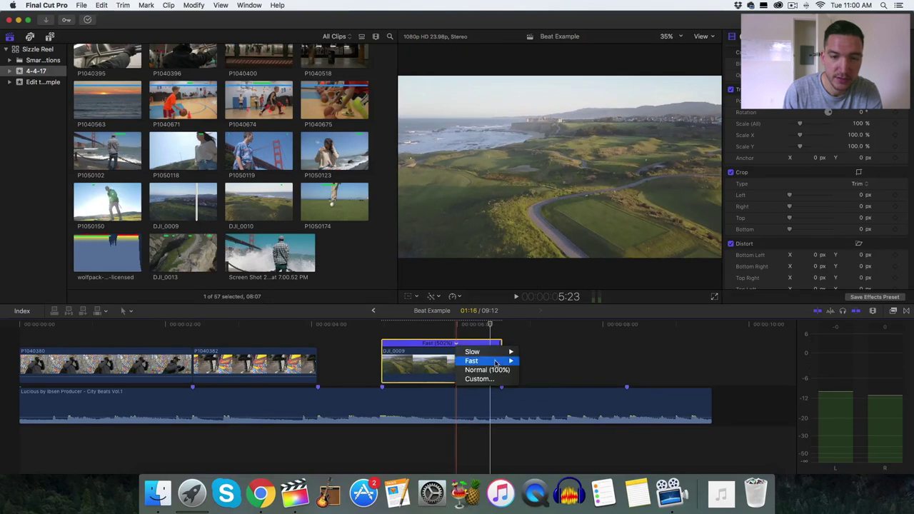
click(533, 362)
key(space)
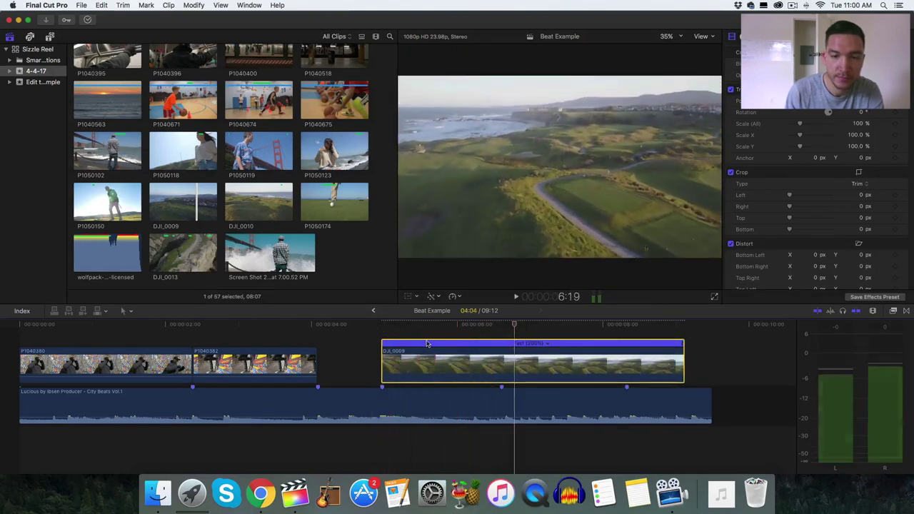
key(space)
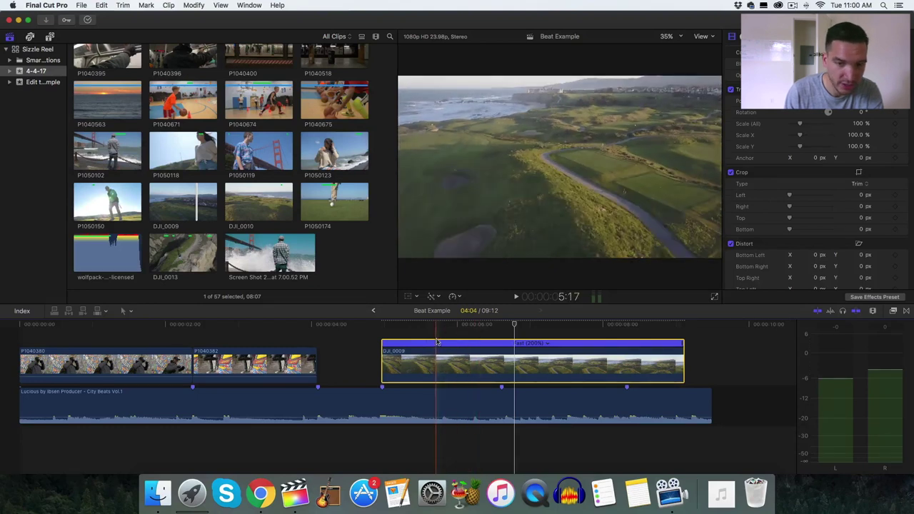
Trim the drone clip's end back to the next beat and play the result
key(space)
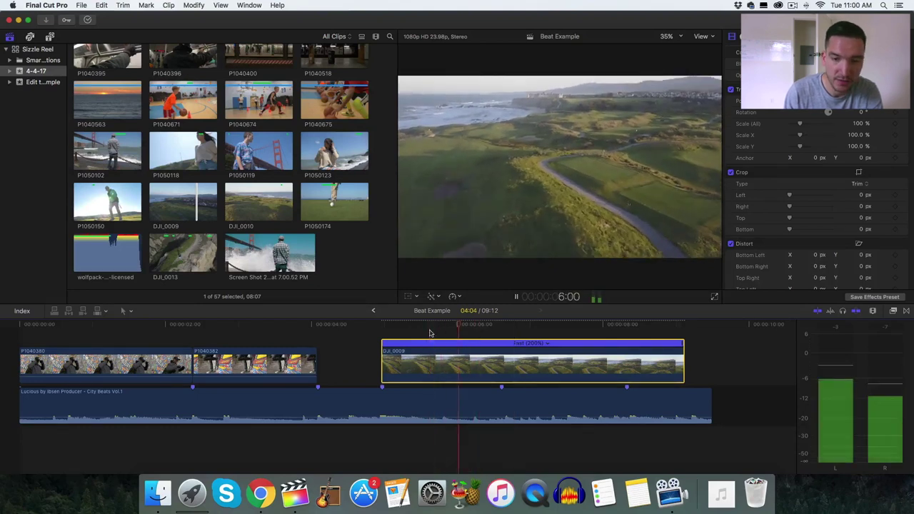
key(space)
drag(682, 365, 509, 364)
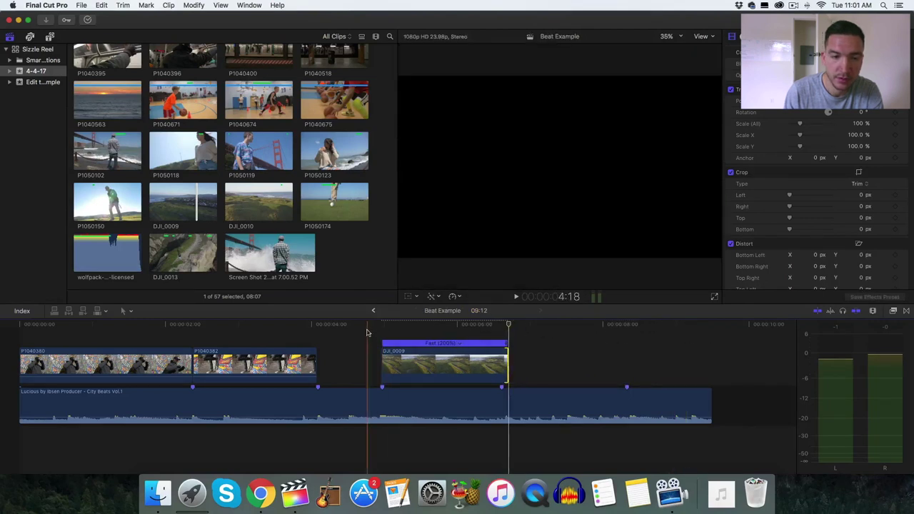
key(space)
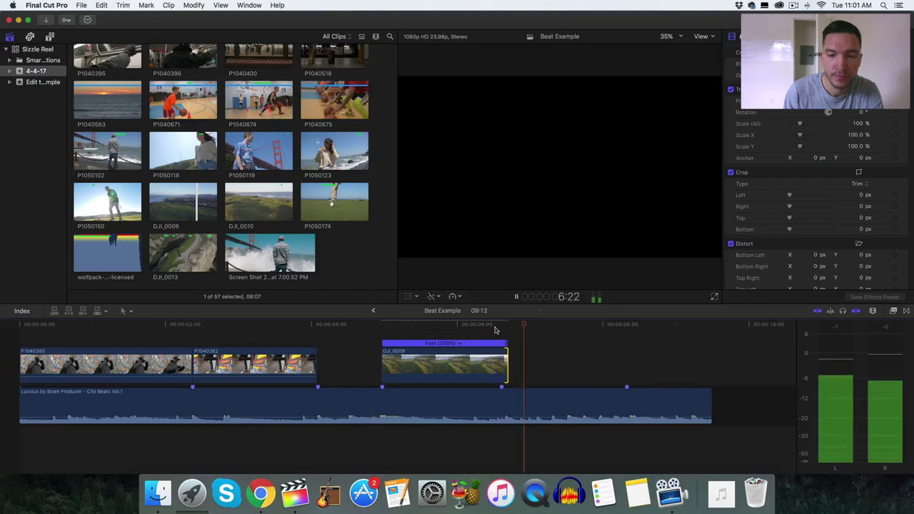
key(space)
click(566, 398)
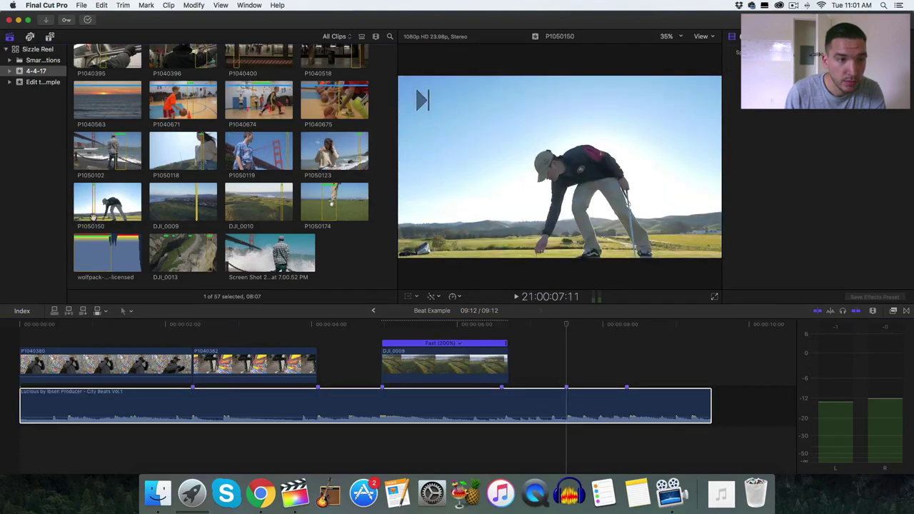
Add golfer clip P1050150 after the drone shot and trim it to the next beat marker
drag(93, 218, 502, 360)
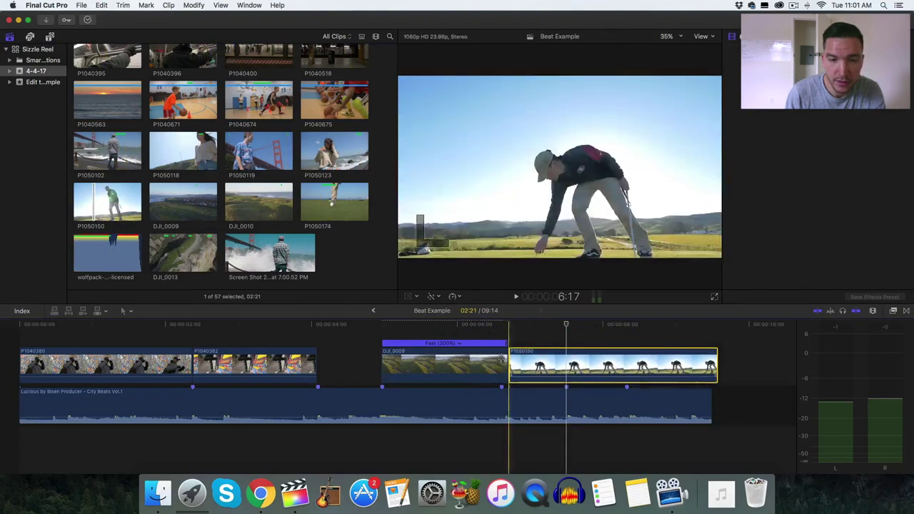
key(space)
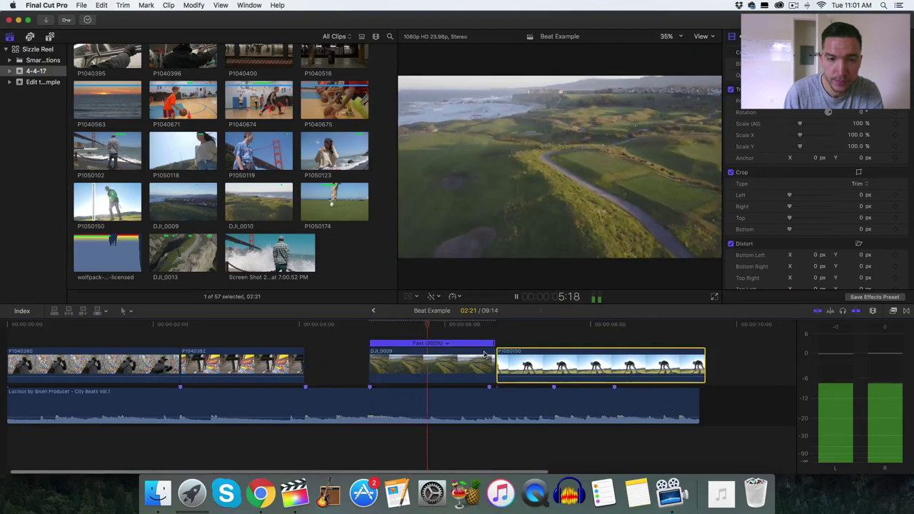
key(space)
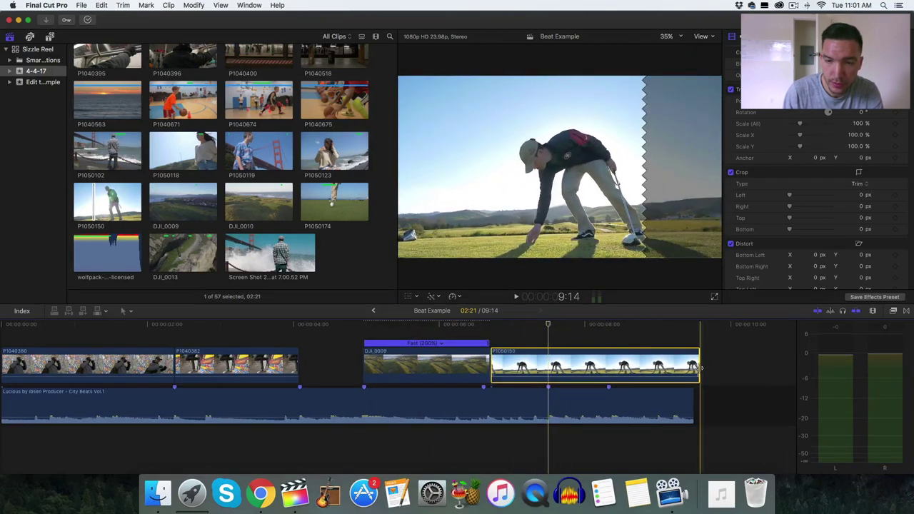
drag(700, 368, 547, 375)
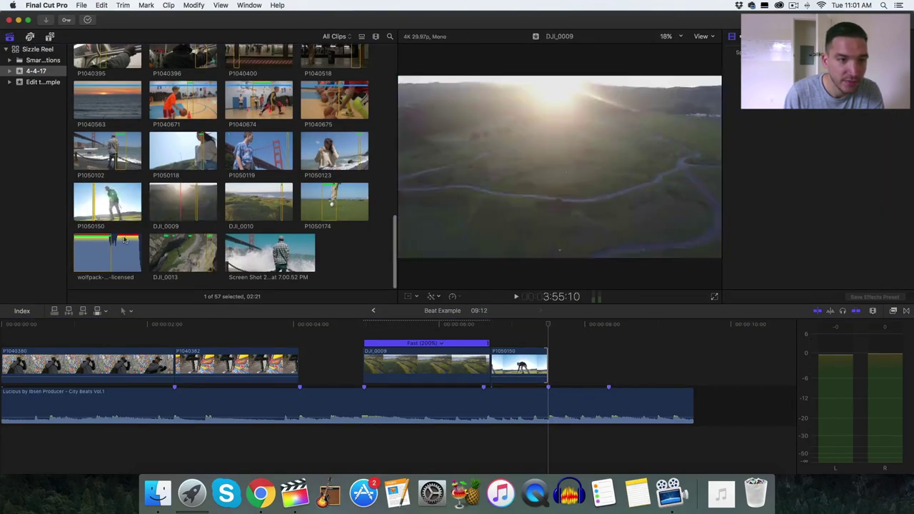
Append DJI_0013, shift it to the next beat marker, and extend the music to its end
click(190, 242)
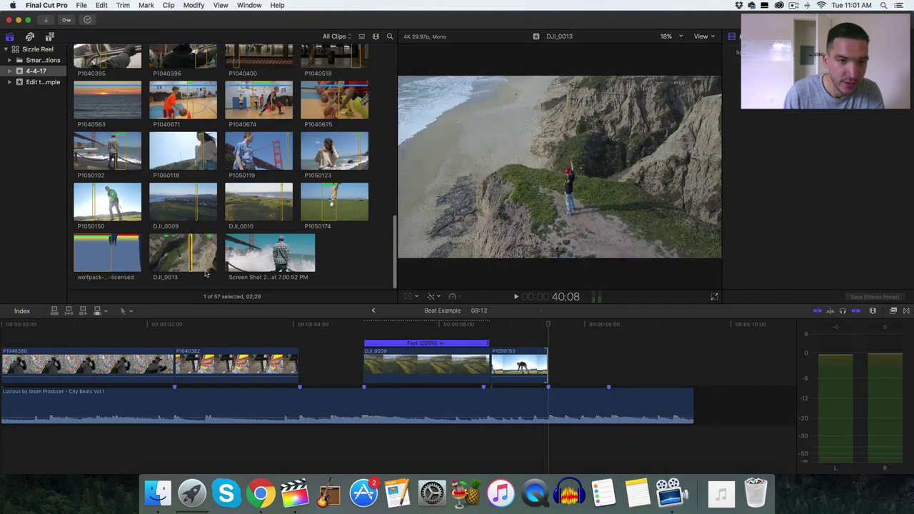
drag(543, 359, 551, 357)
key(space)
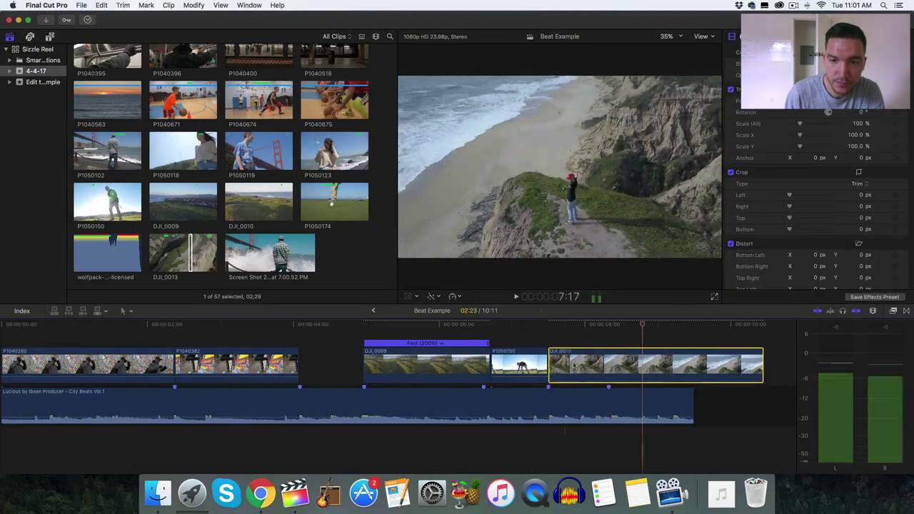
drag(585, 364, 644, 364)
click(591, 327)
key(space)
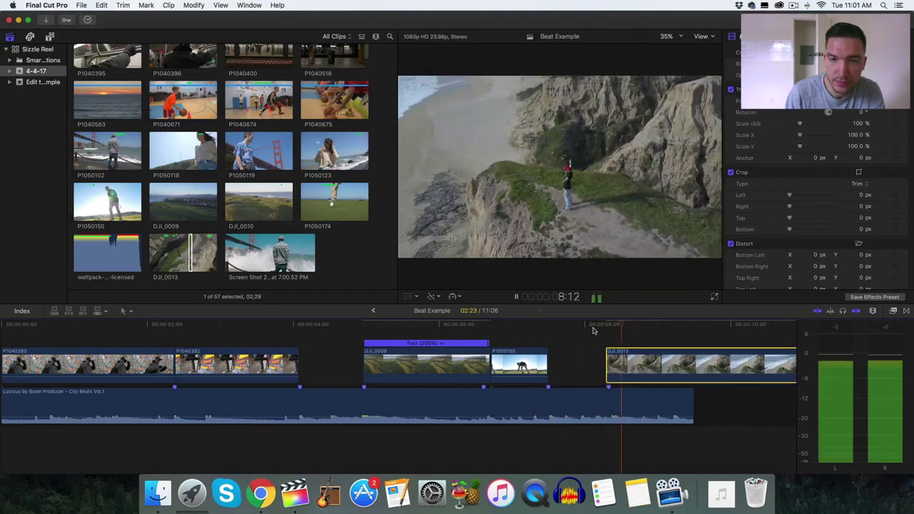
key(space)
scroll(595, 326, right, 5)
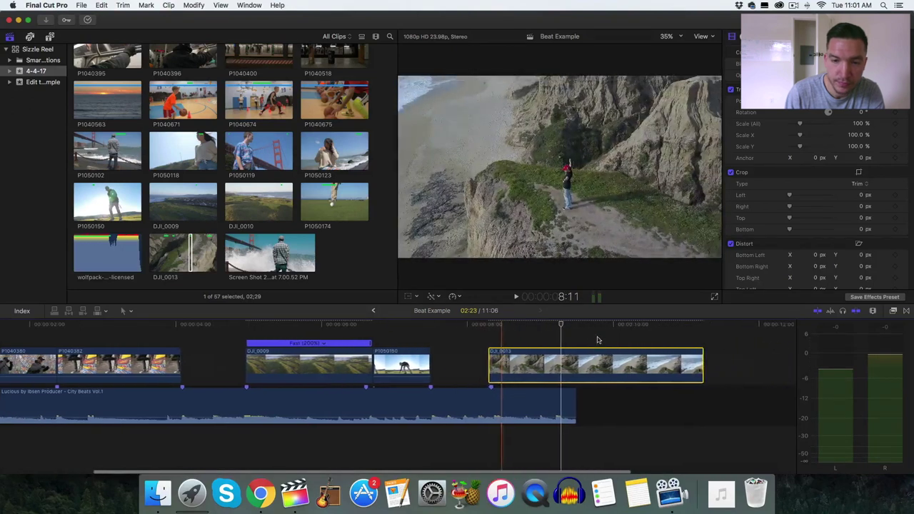
drag(554, 405, 682, 405)
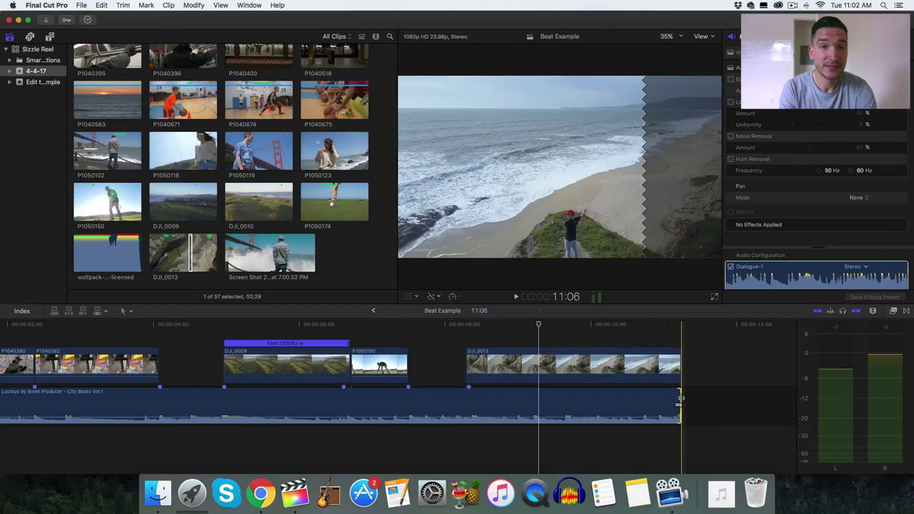
Scroll the timeline back left to view the earlier part of the edit
scroll(575, 384, left, 5)
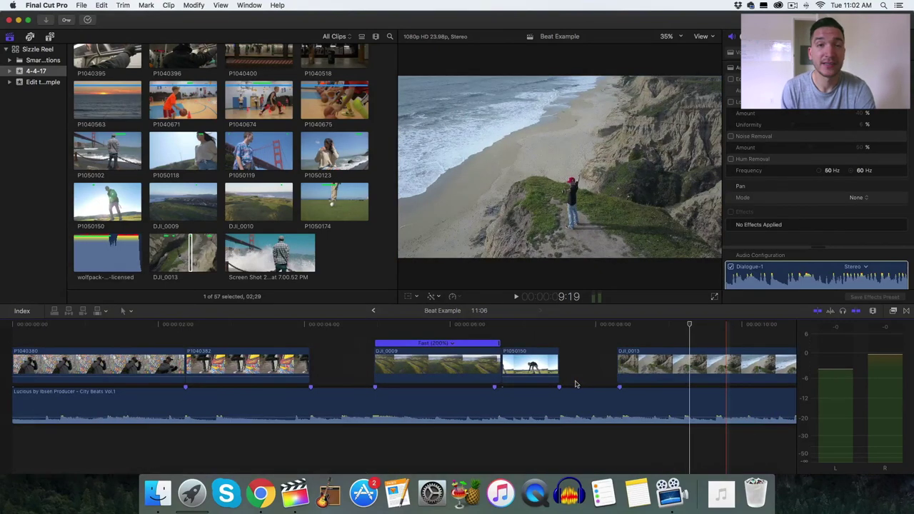